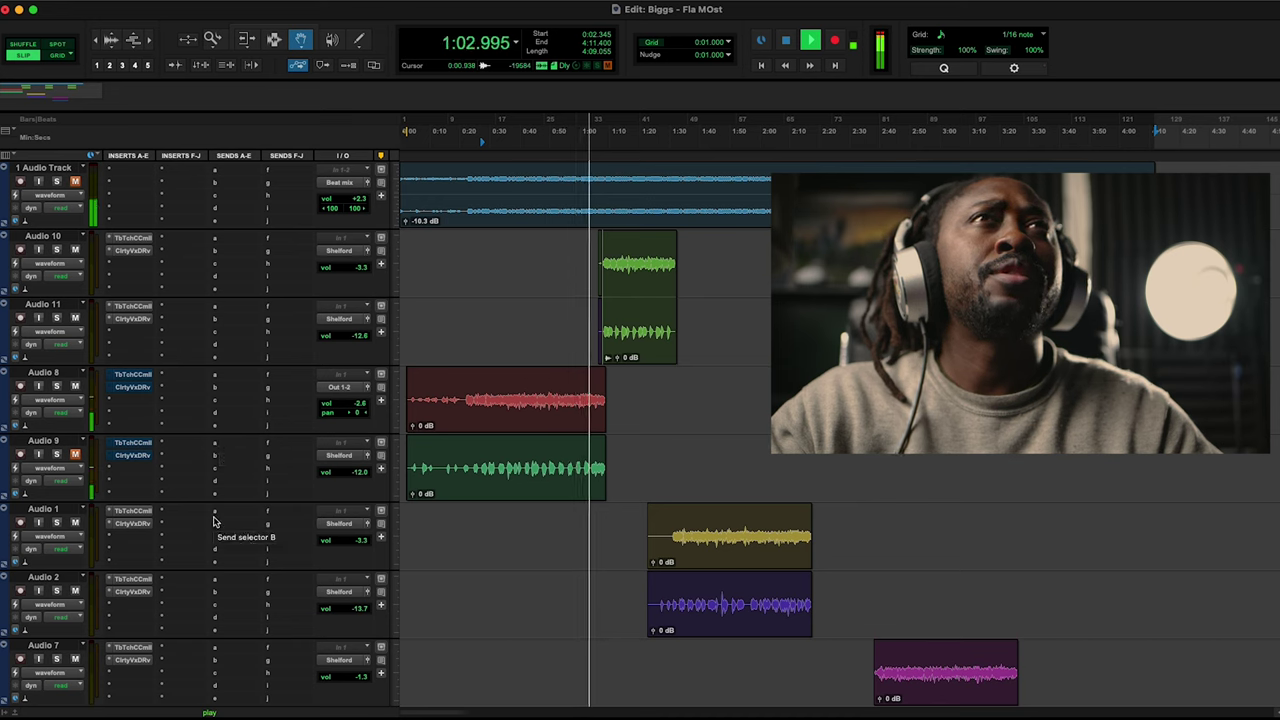
Step: Take the bx_lmtrTrPk insert on the Master track out of bypass and restart playback
key("space")
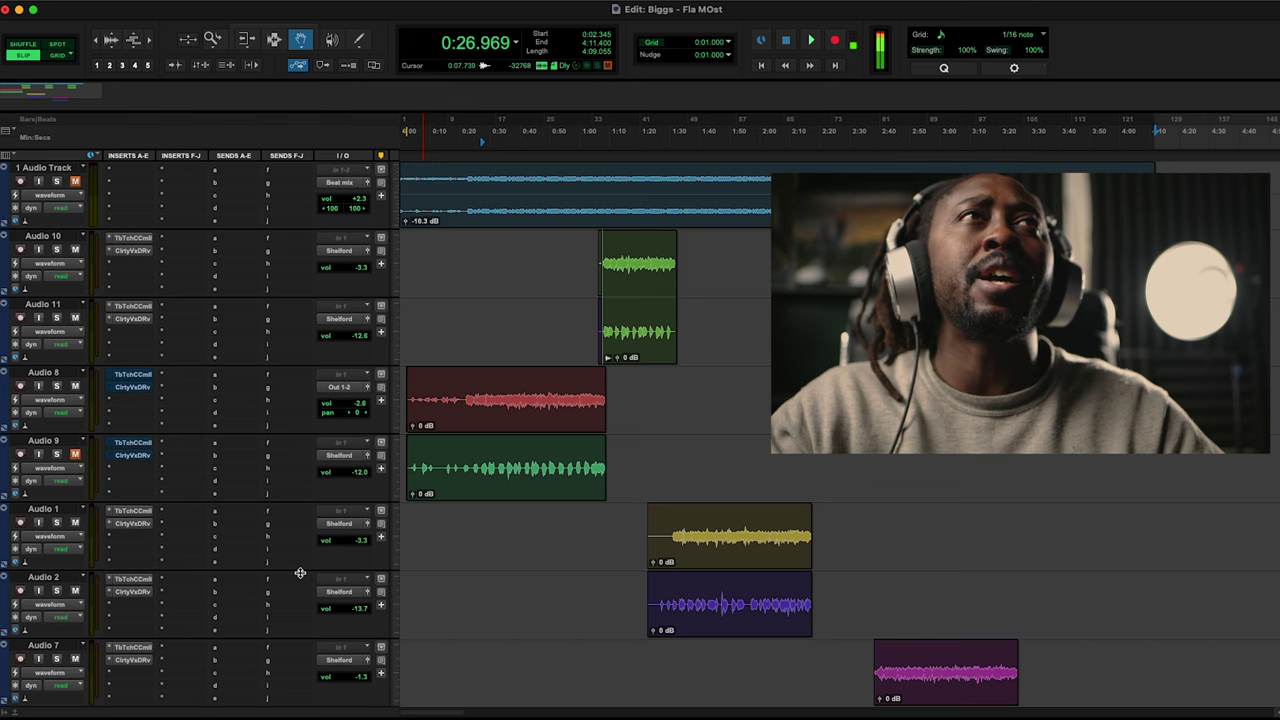
scroll(224, 540, "down", 10)
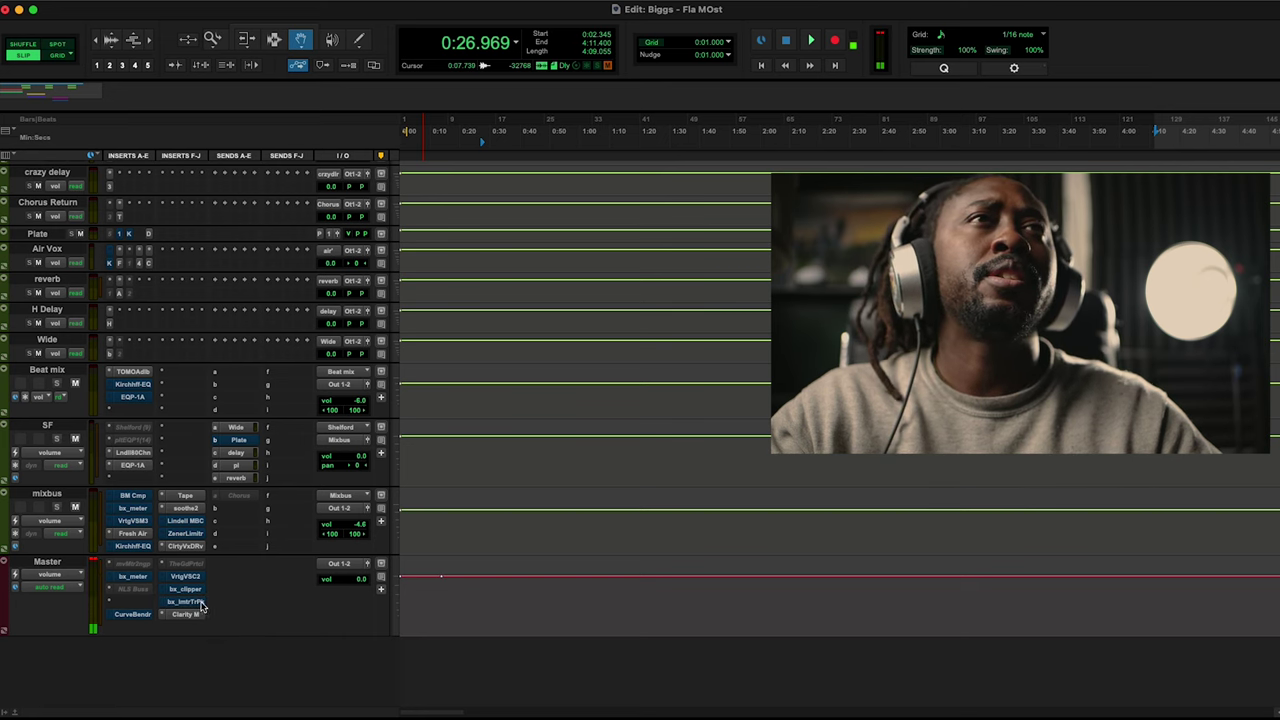
scroll(240, 600, "up", 10)
key("space")
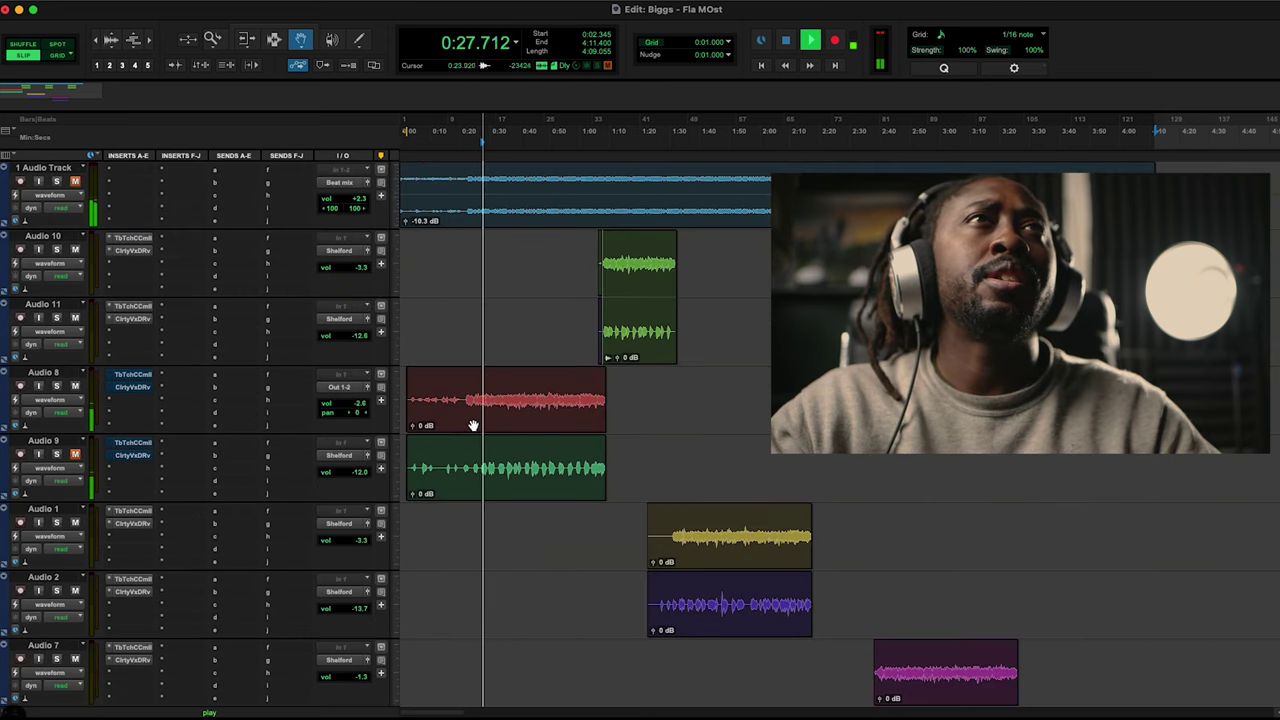
Step: Try Audio 8's volume at +12.0 dB during playback and restore it to -2.6 dB
left_click_drag(360, 410, 370, 381)
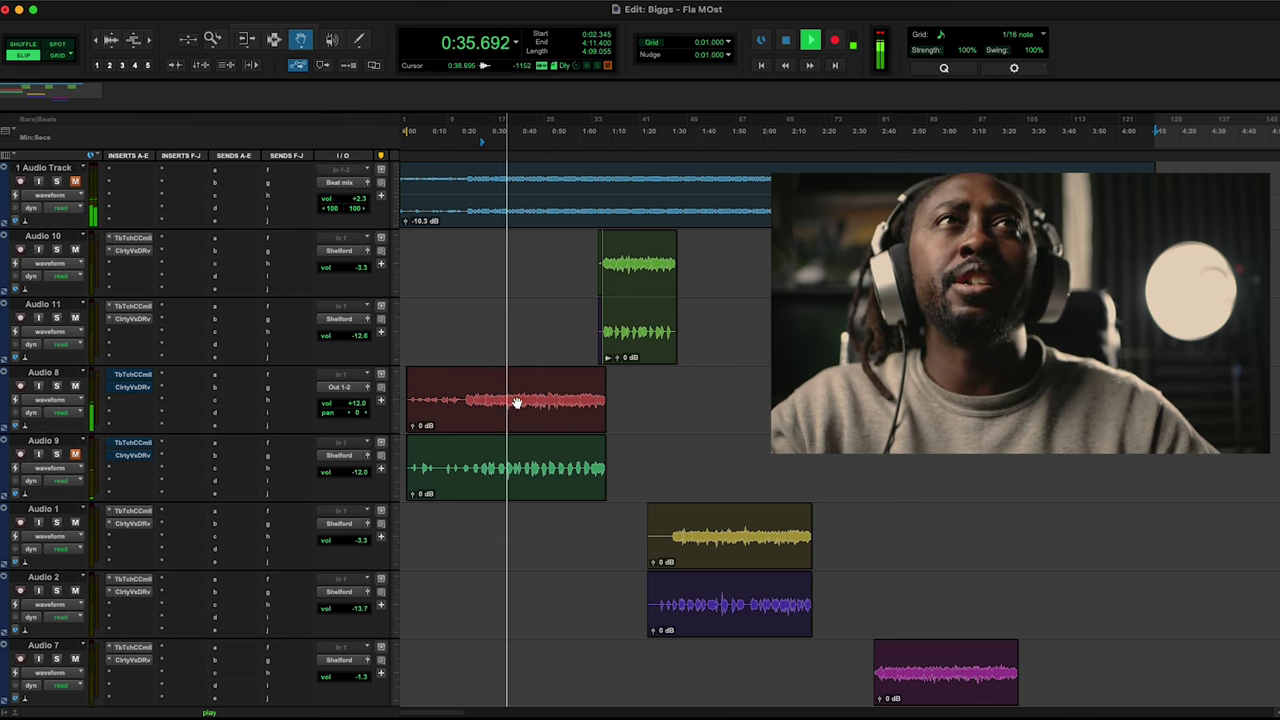
left_click(358, 405)
left_click_drag(362, 411, 362, 407)
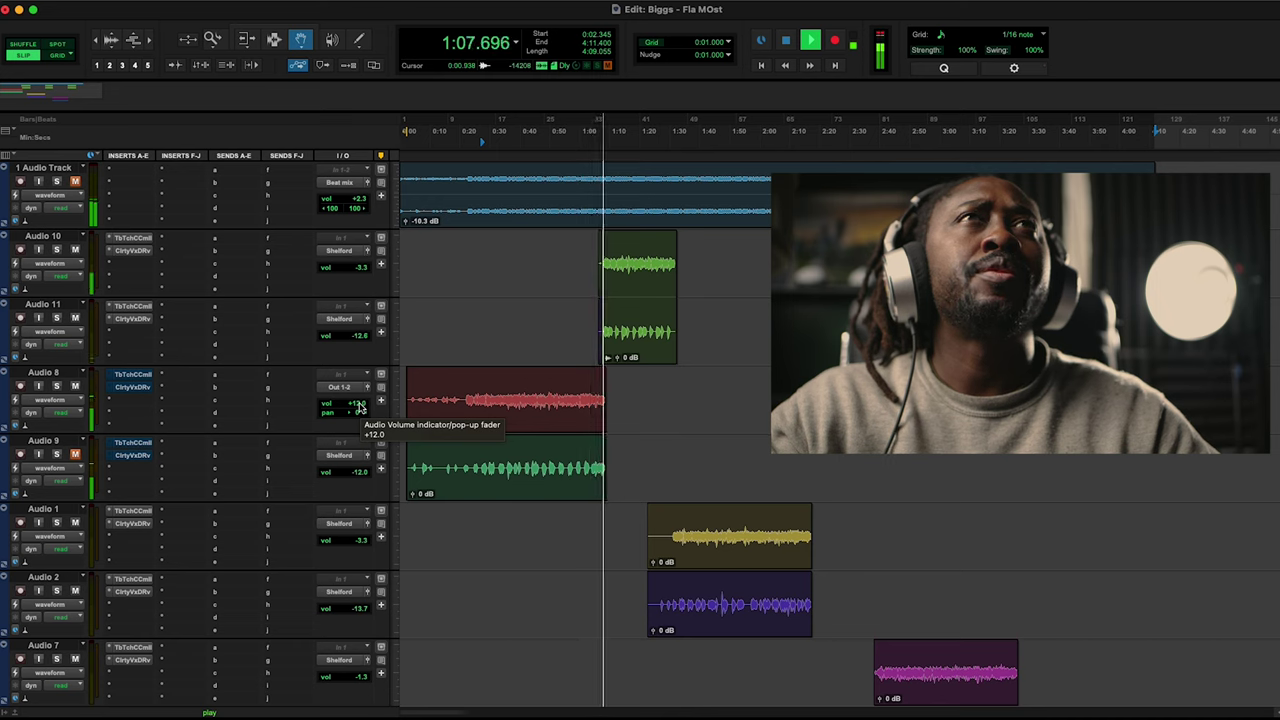
key("space")
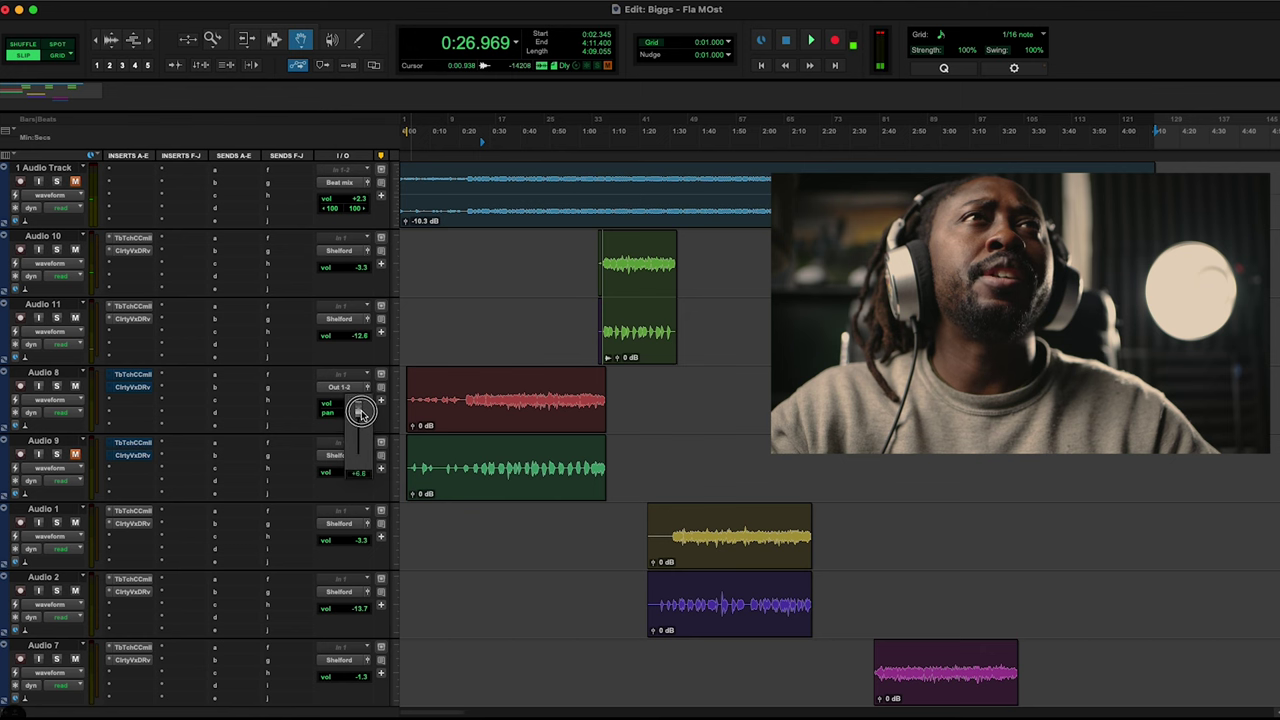
scroll(200, 620, "down", 10)
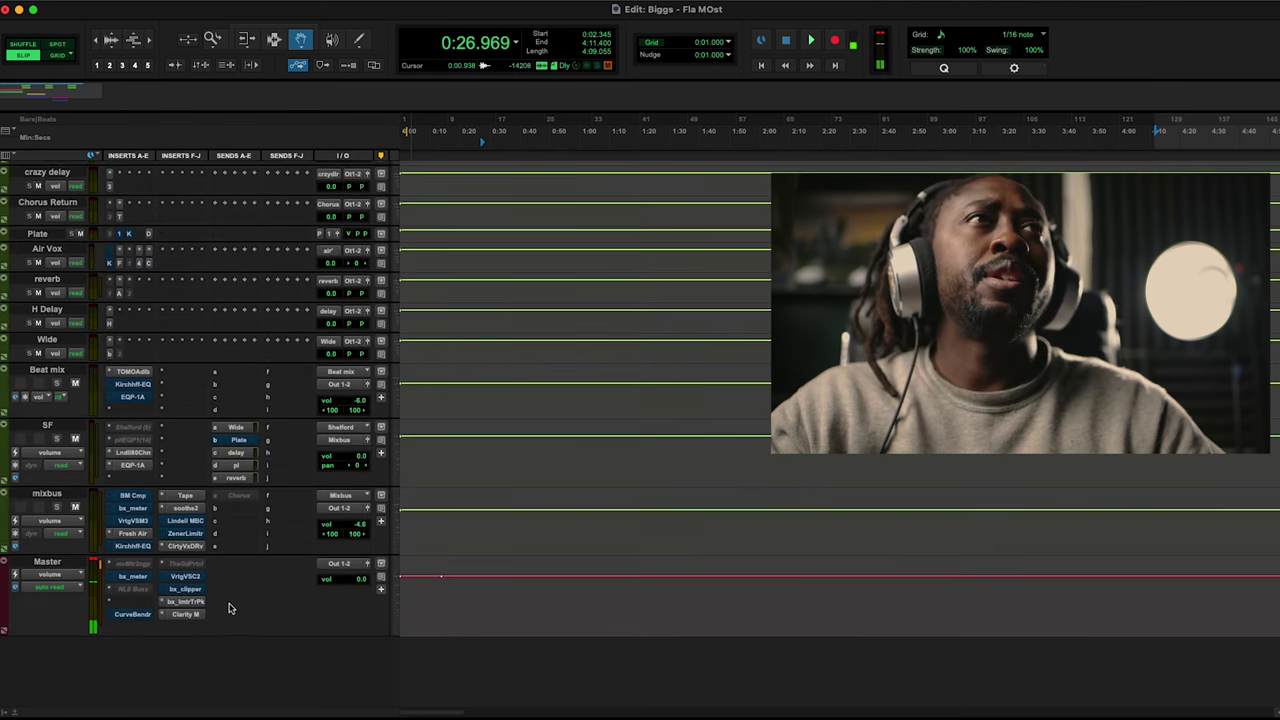
scroll(228, 608, "up", 10)
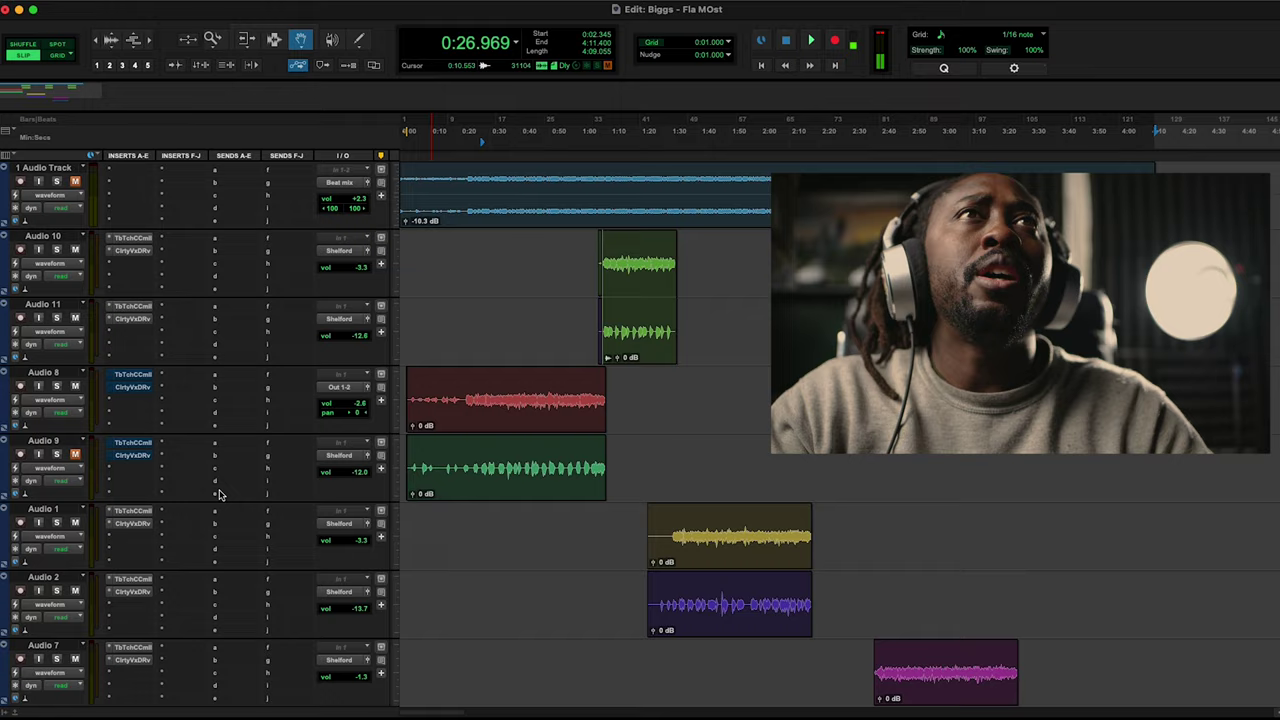
scroll(212, 492, "down", 10)
scroll(222, 503, "up", 10)
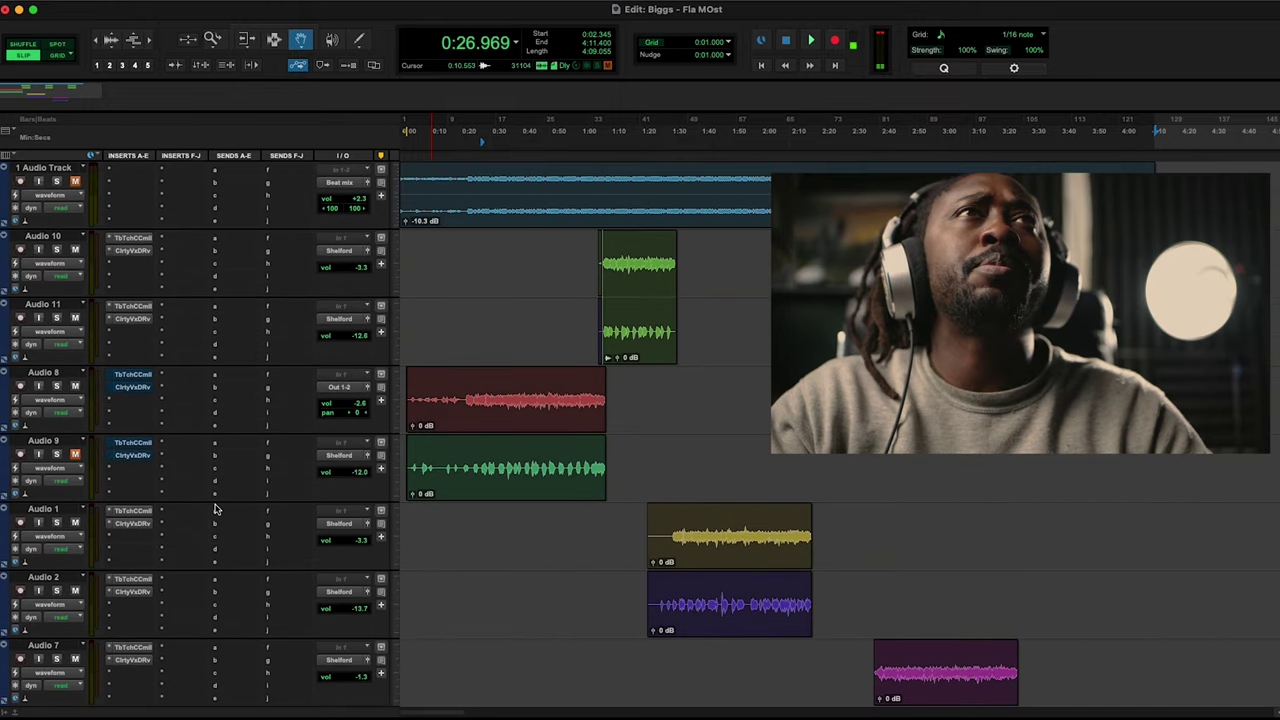
Step: Start playback and move the ClrtyVxDRv insert on Audio 8 to insert slot C
key("space")
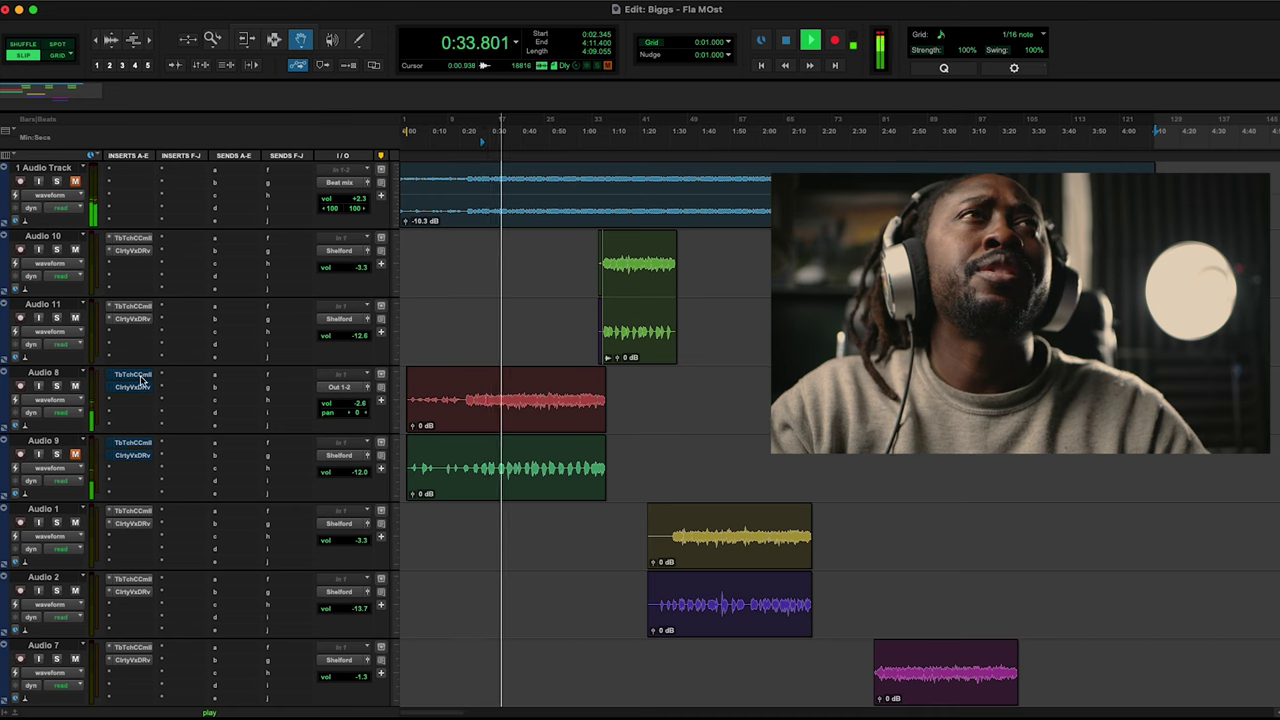
left_click_drag(140, 387, 140, 393)
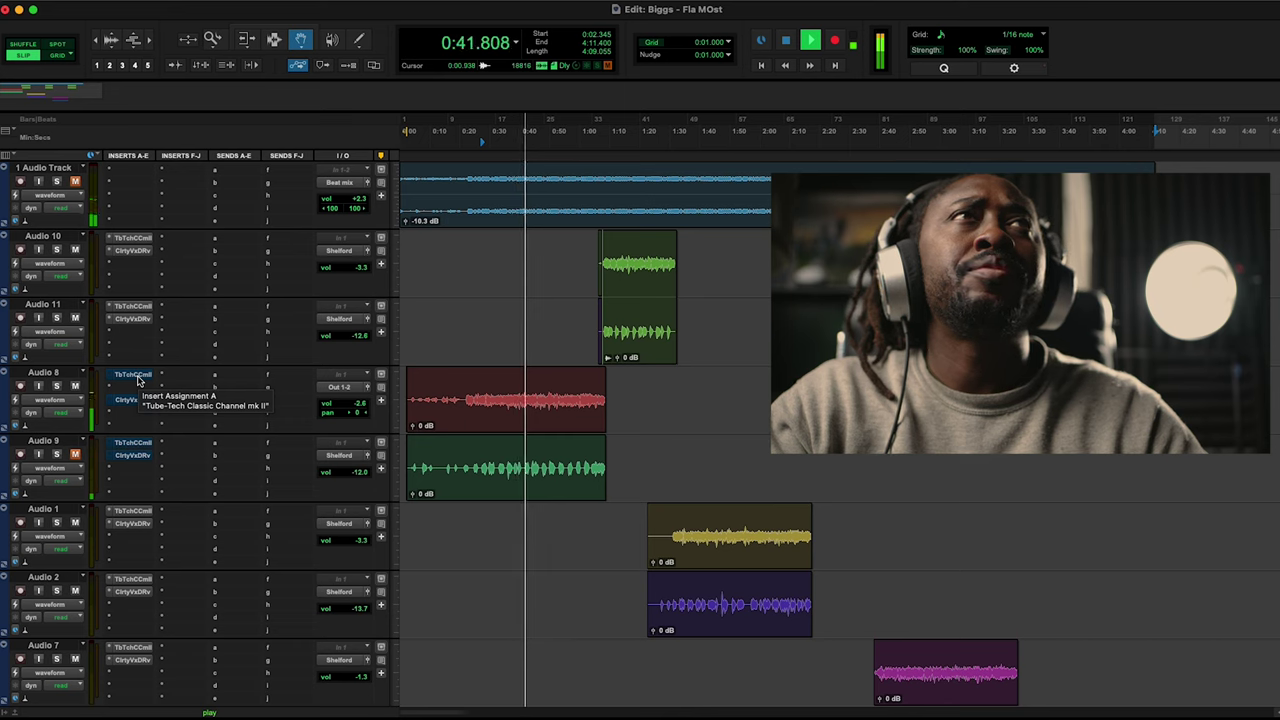
Step: Set the volume of 1 Audio Track to 0.0 dB and switch its automation mode to off
left_click(362, 200)
left_click_drag(362, 200, 361, 203)
left_click(68, 206)
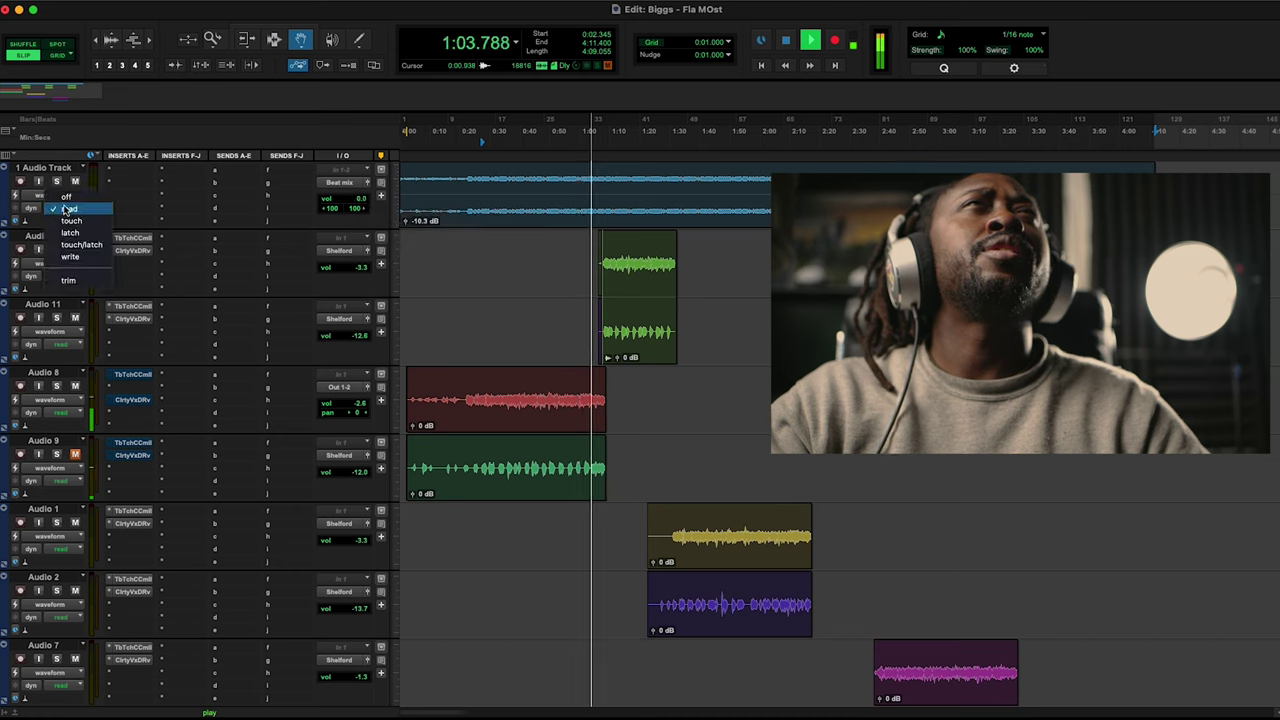
left_click(68, 198)
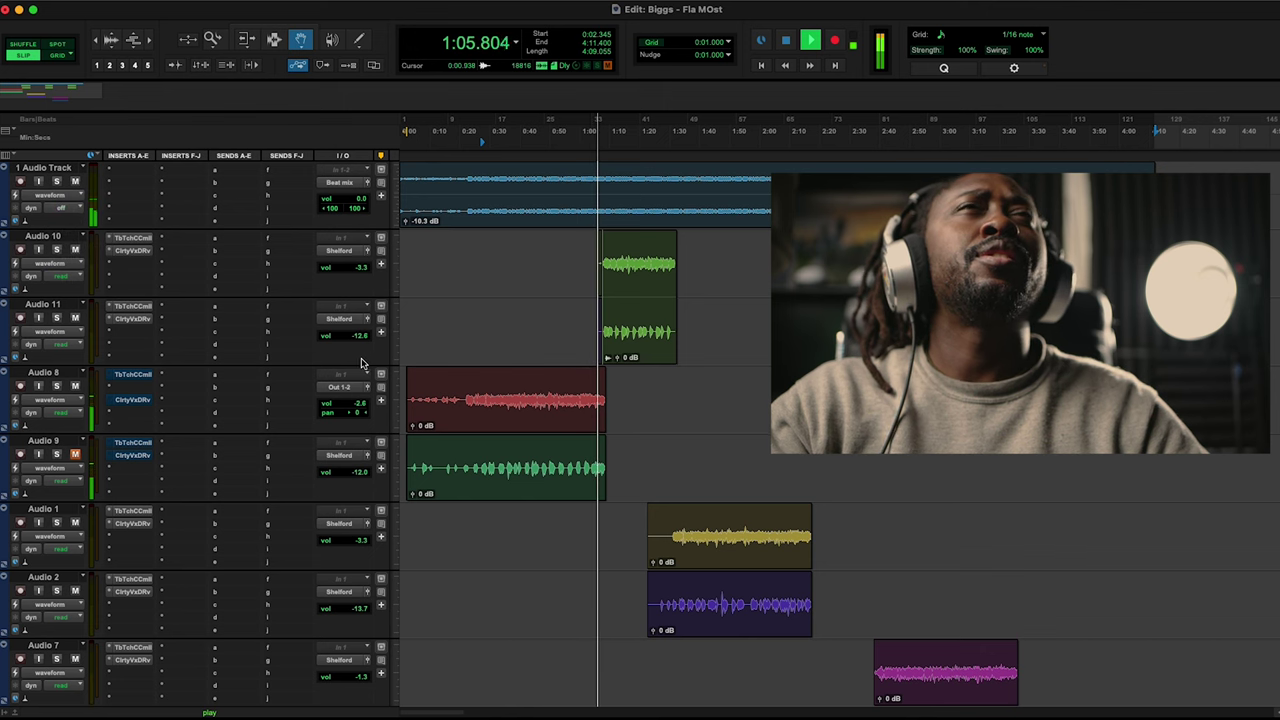
Step: Take the Tube-Tech Classic Channel mk II insert on Audio 8 out of bypass and mute 1 Audio Track
scroll(250, 410, "down", 10)
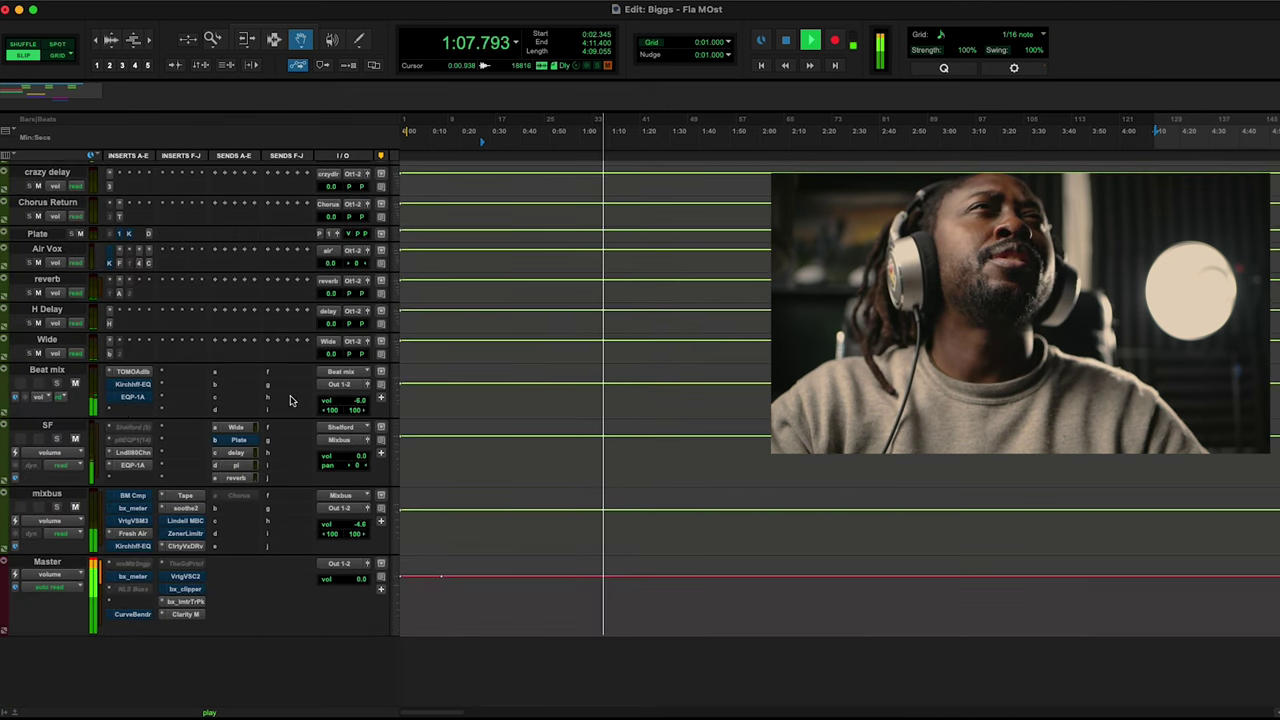
scroll(417, 350, "up", 10)
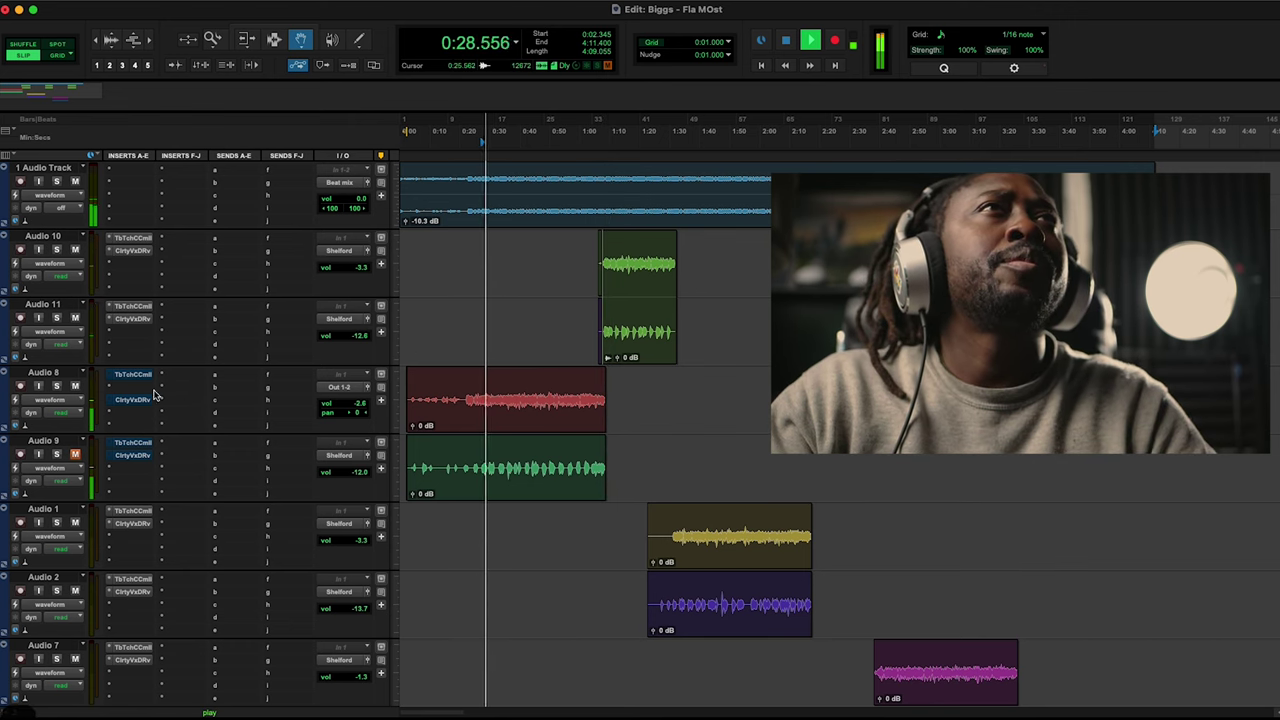
right_click(142, 378)
key("Escape")
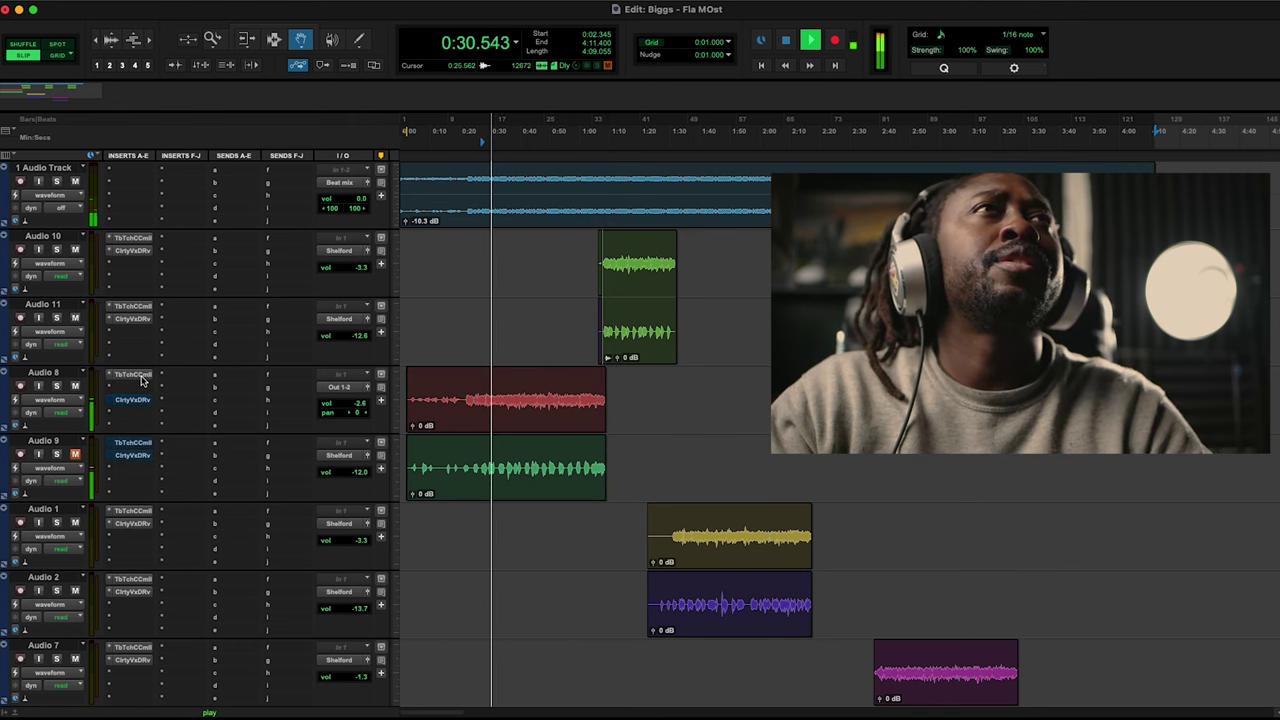
left_click(75, 181)
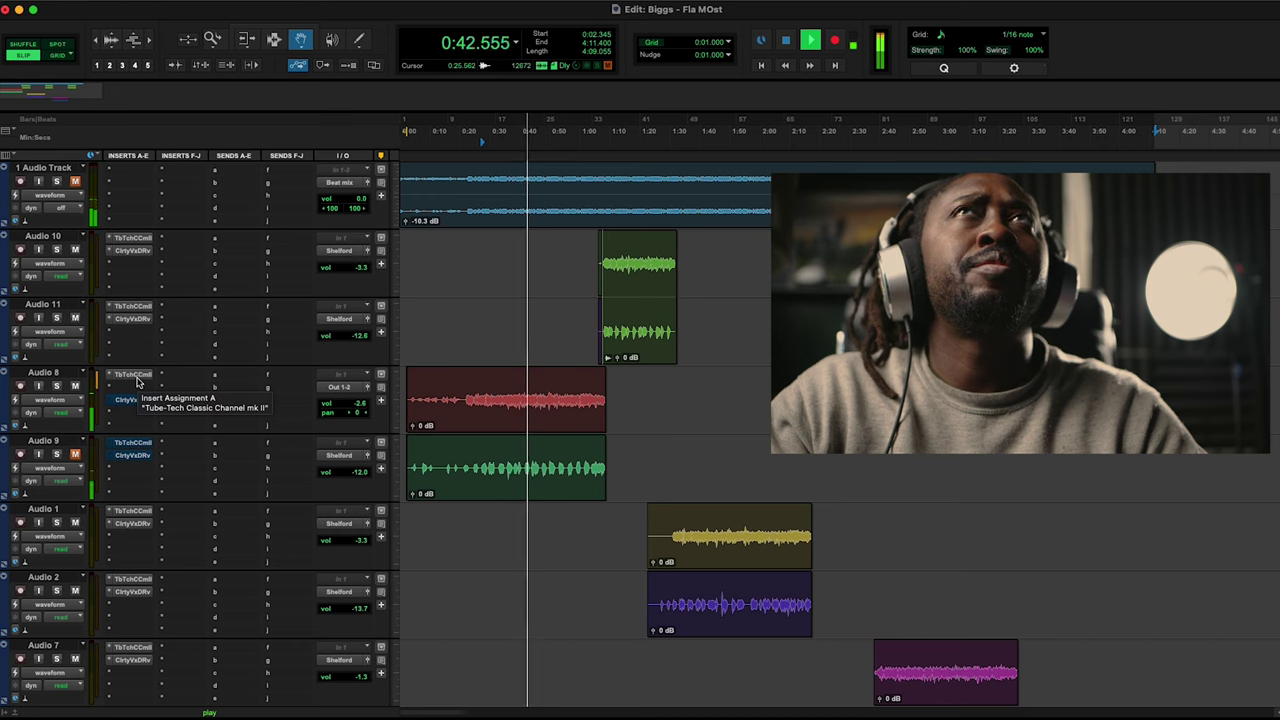
key("space")
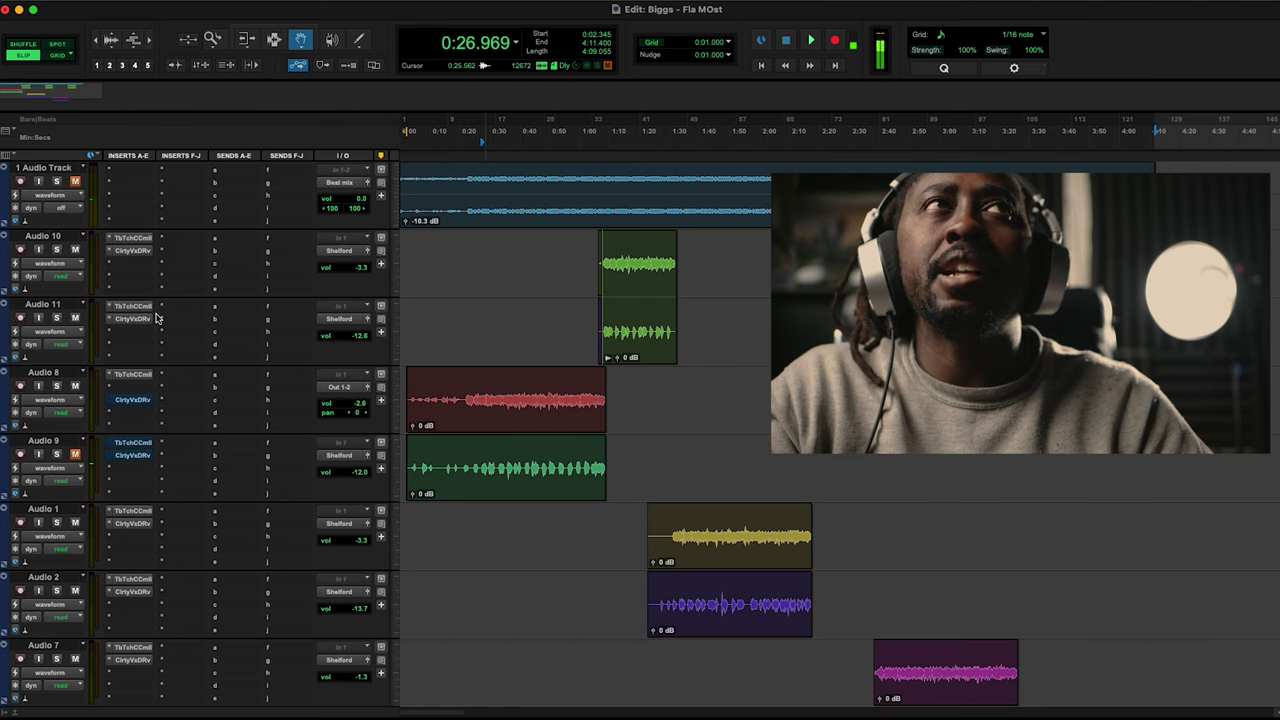
Step: Open Audio 8's Tube-Tech Classic Channel mk II and set the CL 1B compressor's meter to input
left_click(129, 372)
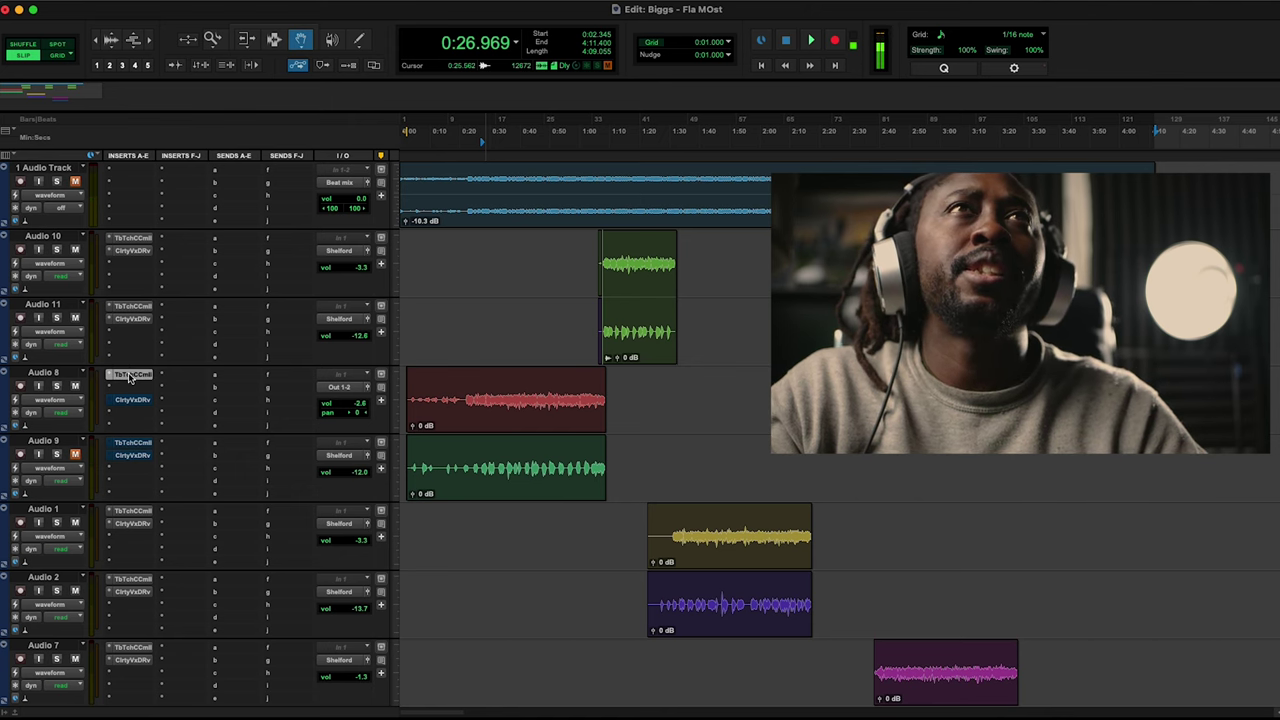
left_click_drag(776, 65, 615, 52)
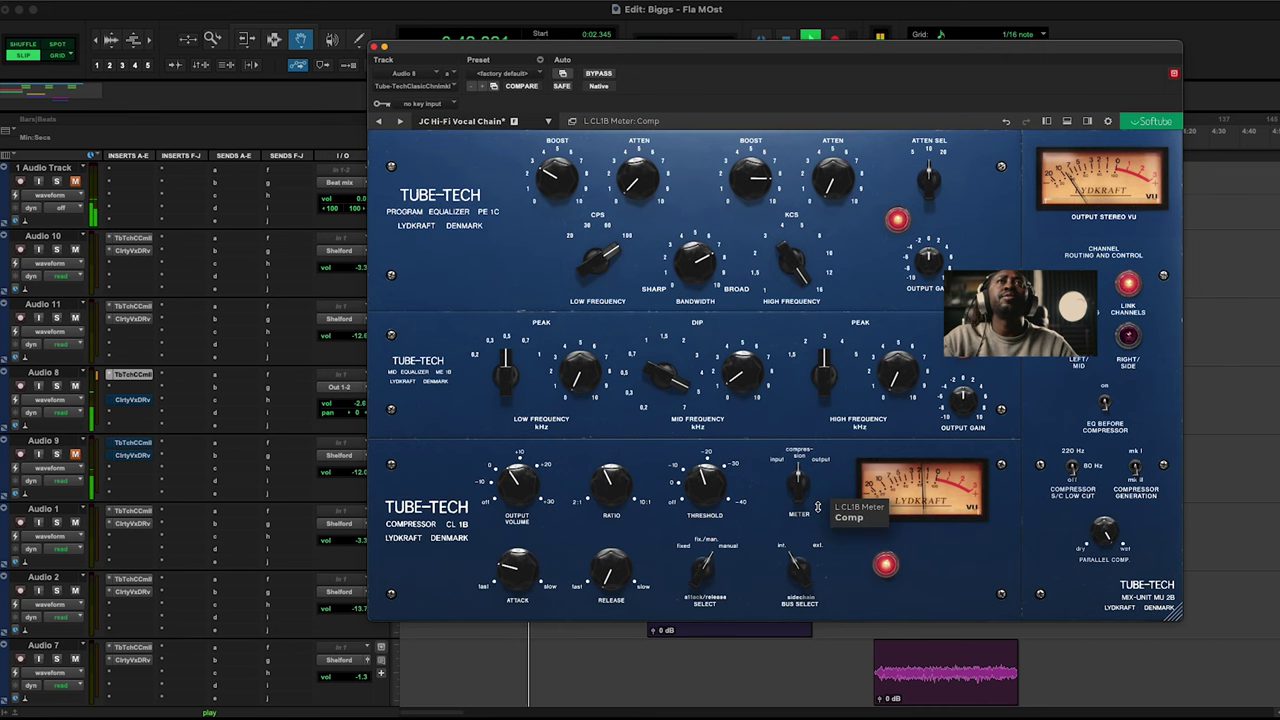
left_click_drag(543, 47, 501, 5)
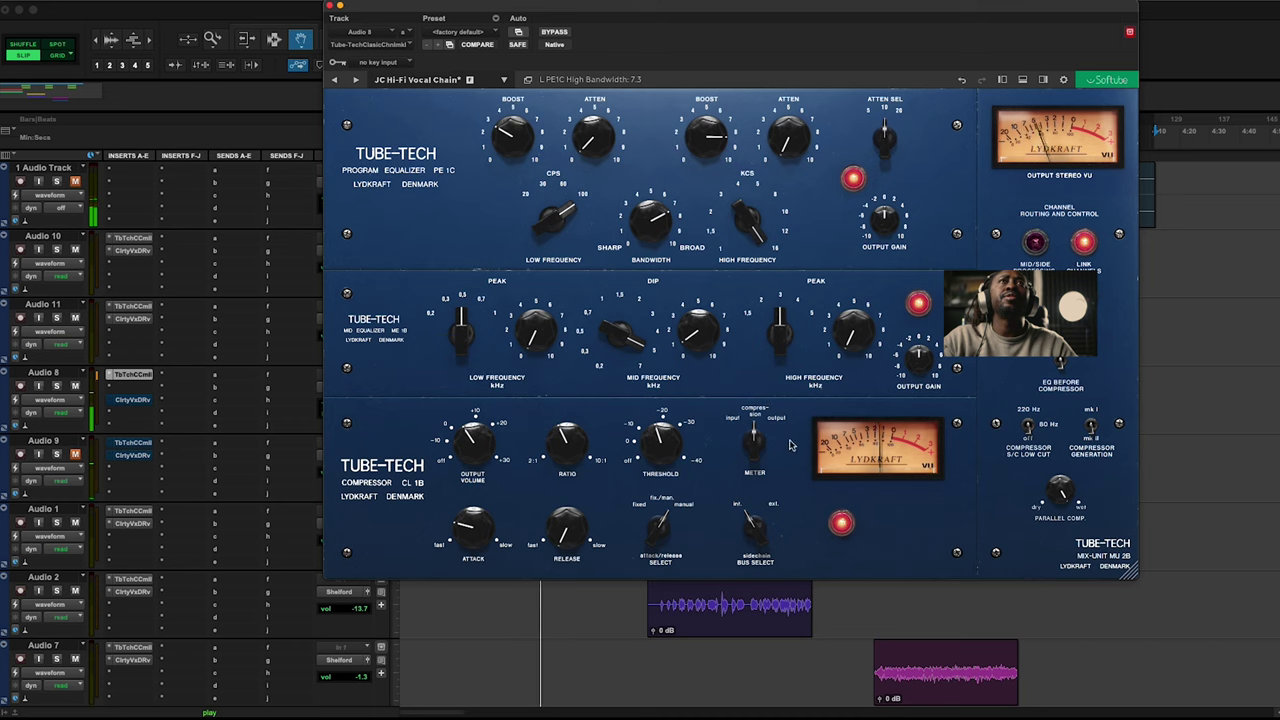
left_click_drag(761, 440, 728, 493)
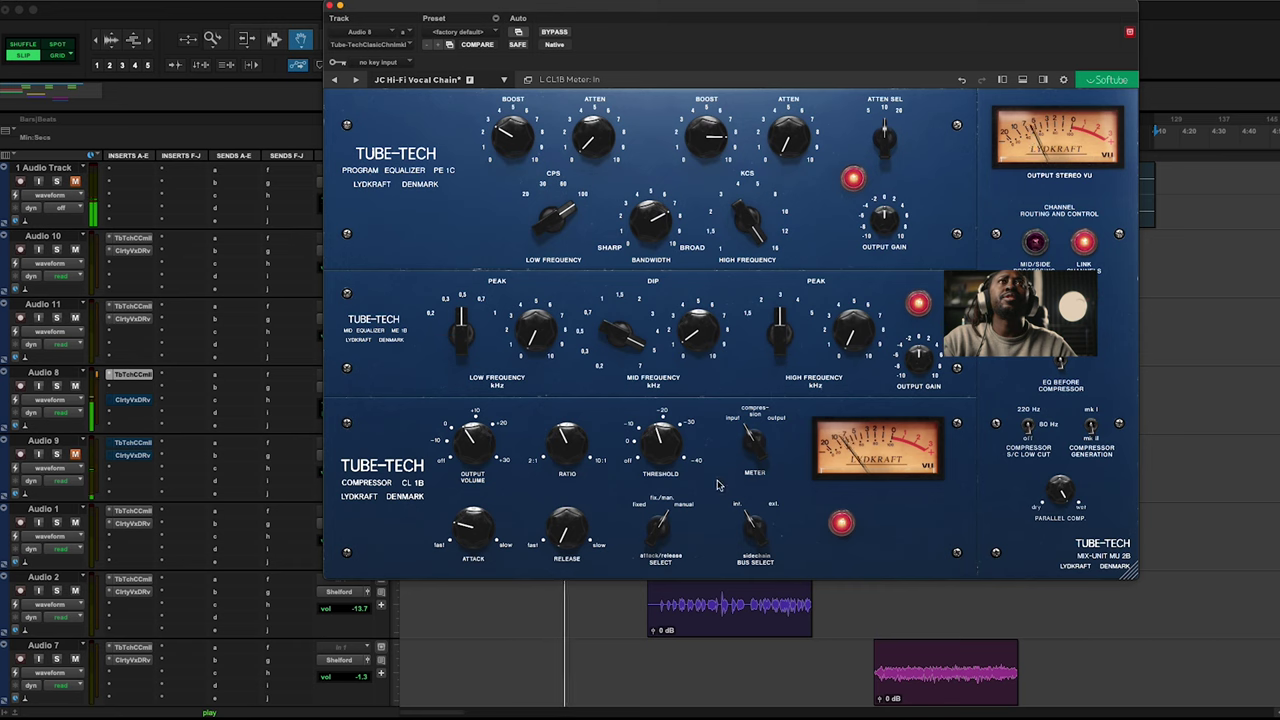
left_click(330, 7)
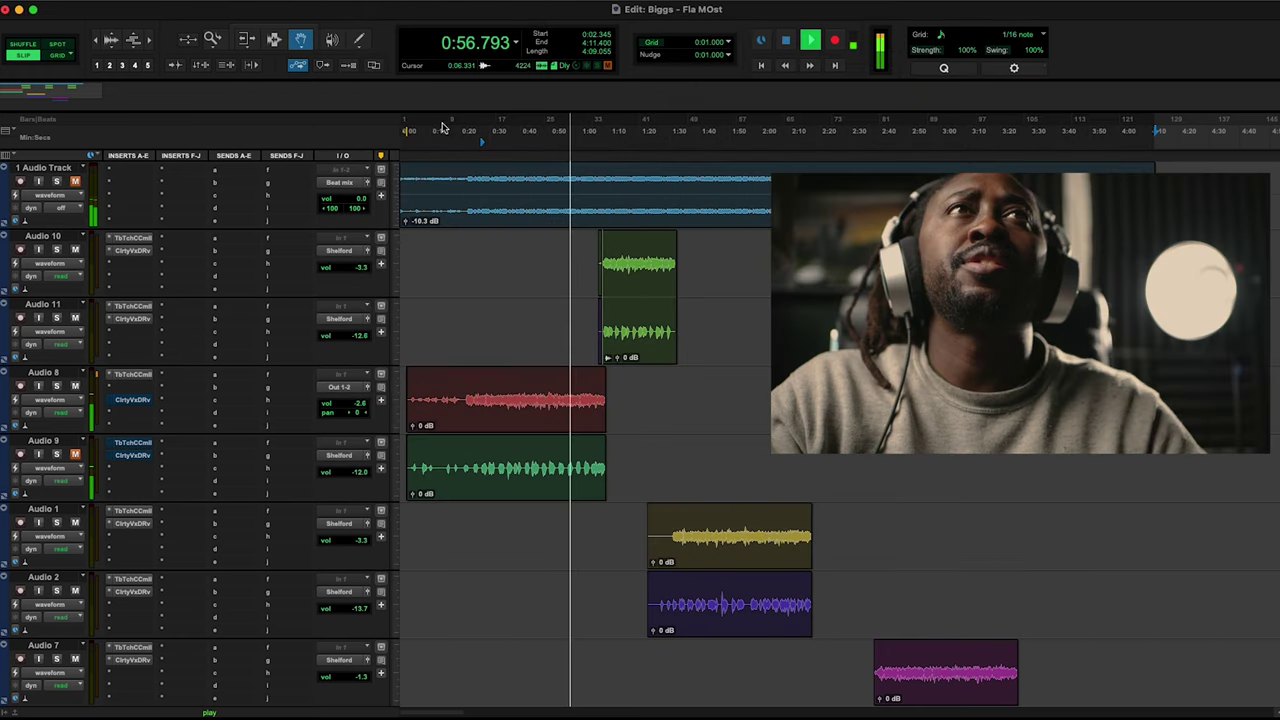
Step: Take Audio 8's ClrtyVxDRv insert out of bypass and move its Tube-Tech insert to slot B
right_click(132, 399)
left_click(136, 402)
left_click_drag(136, 404, 136, 388)
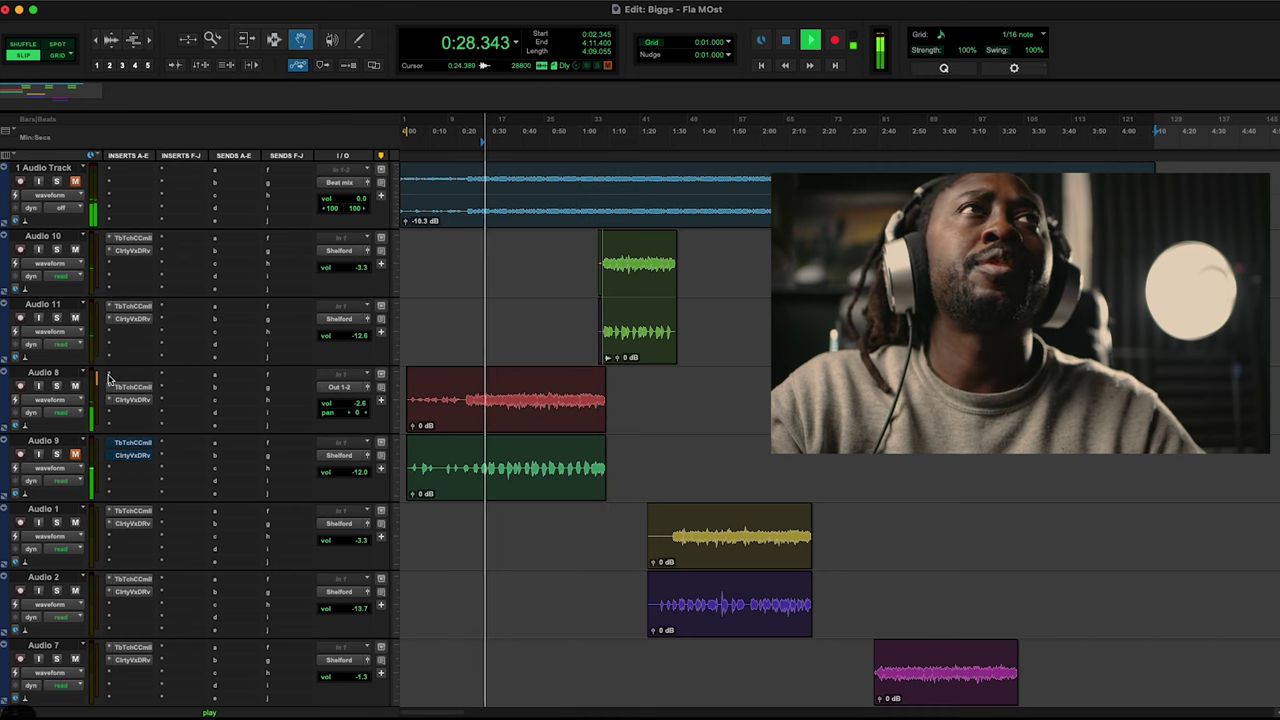
Step: Insert the mono TBTECH Kirchhoff-EQ plug-in in slot A of Audio 8
left_click(110, 375)
mouse_move(179, 376)
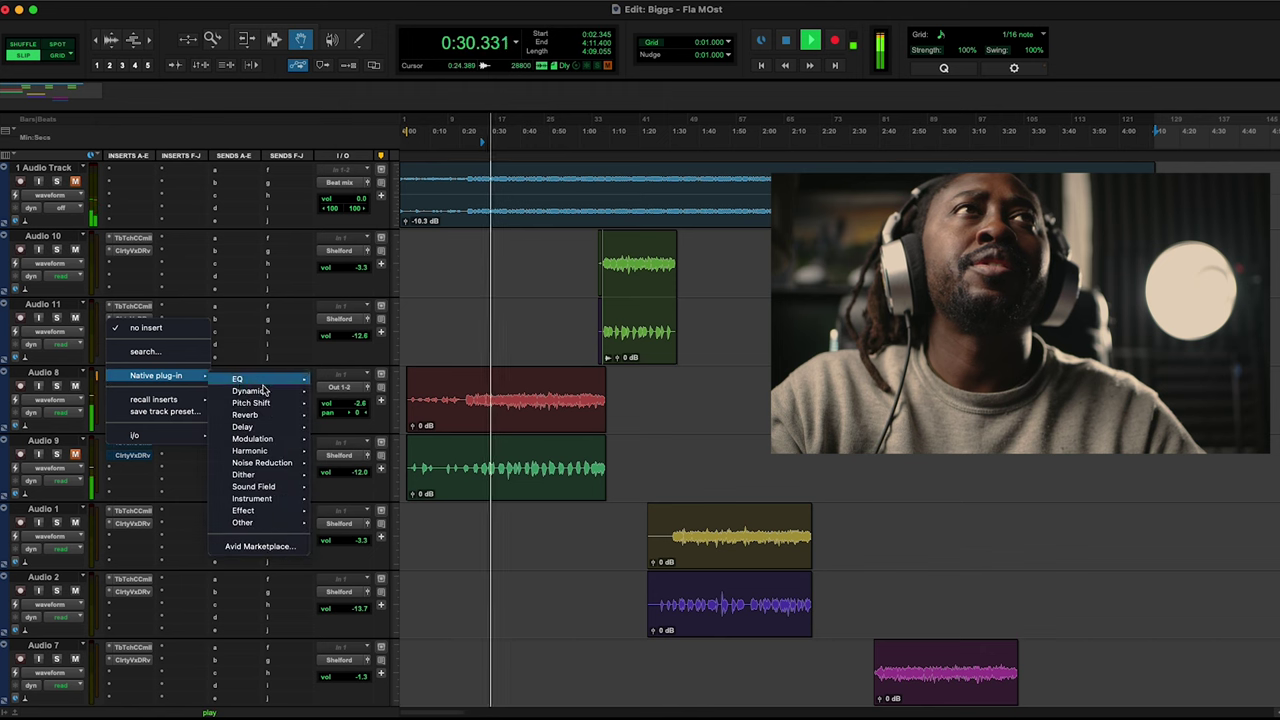
mouse_move(245, 379)
scroll(437, 548, "down", 10)
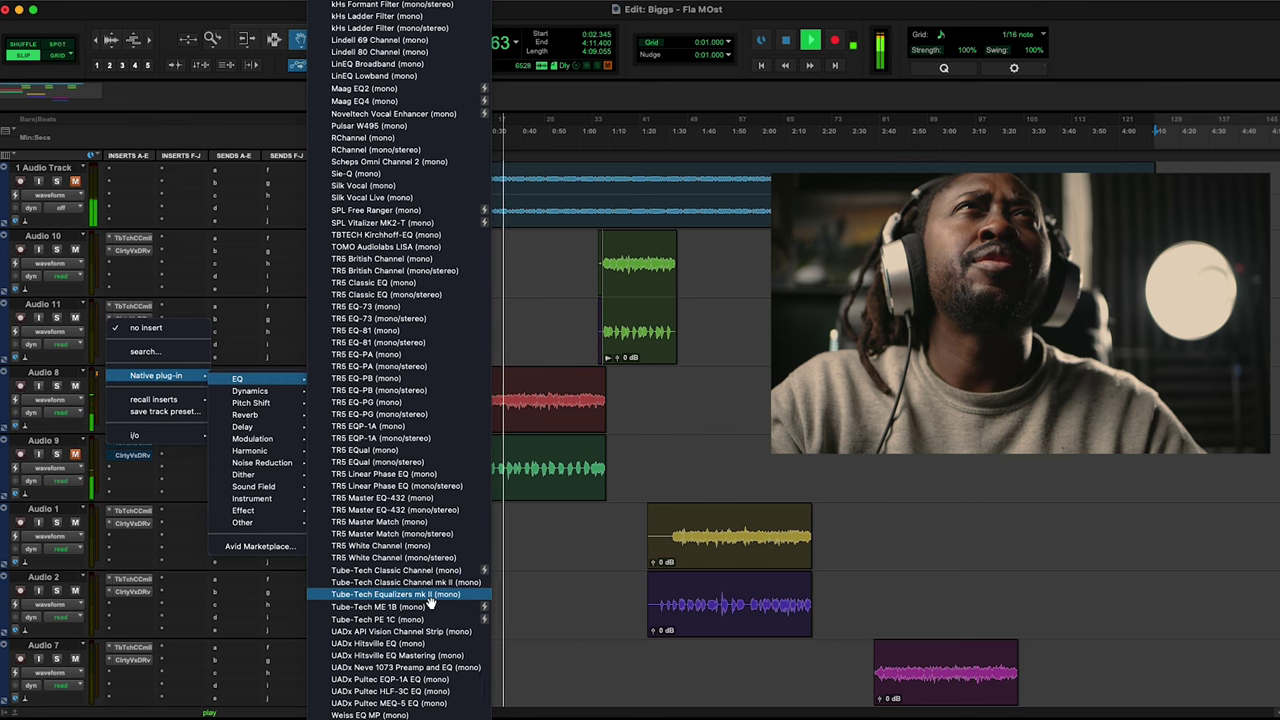
scroll(420, 287, "up", 4)
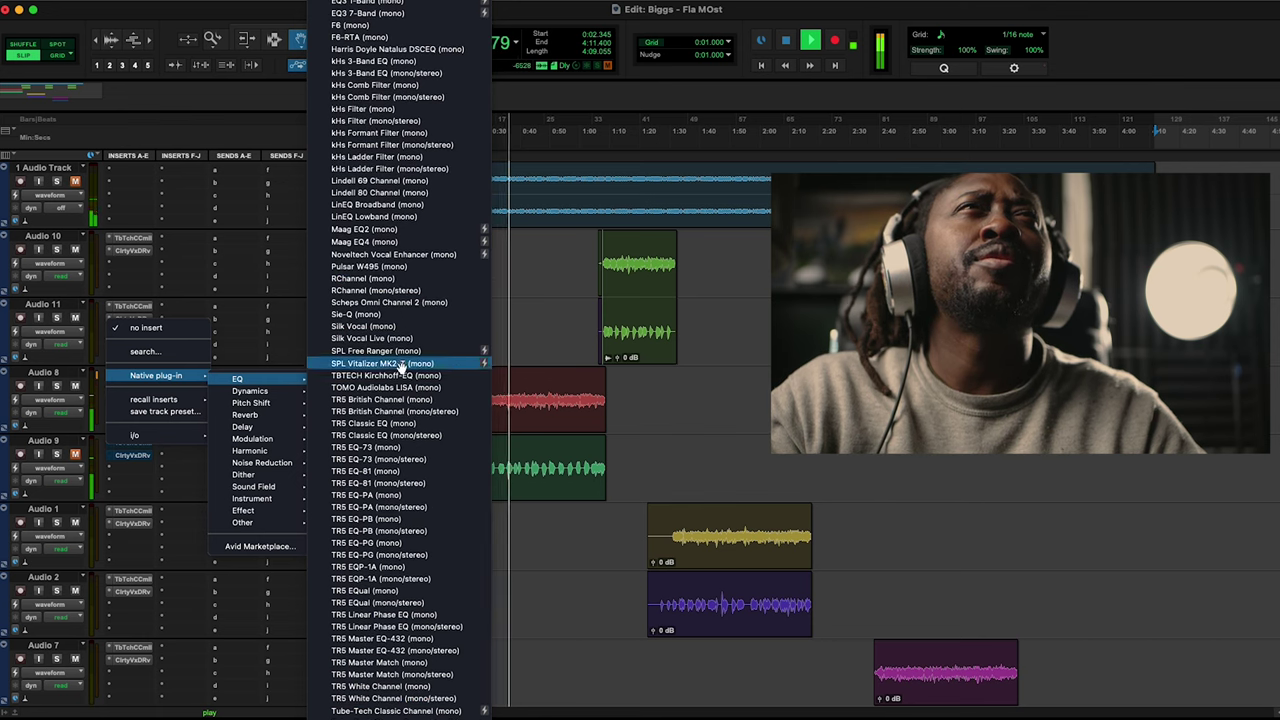
scroll(415, 520, "down", 4)
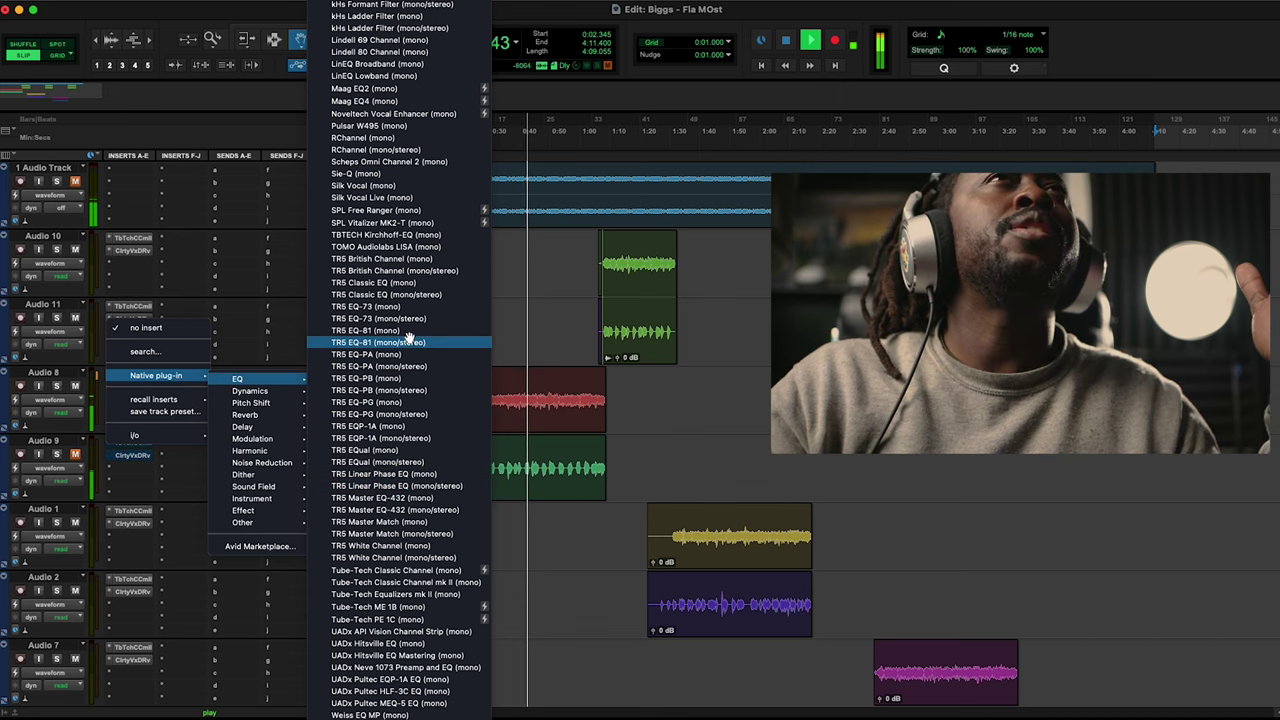
left_click(403, 245)
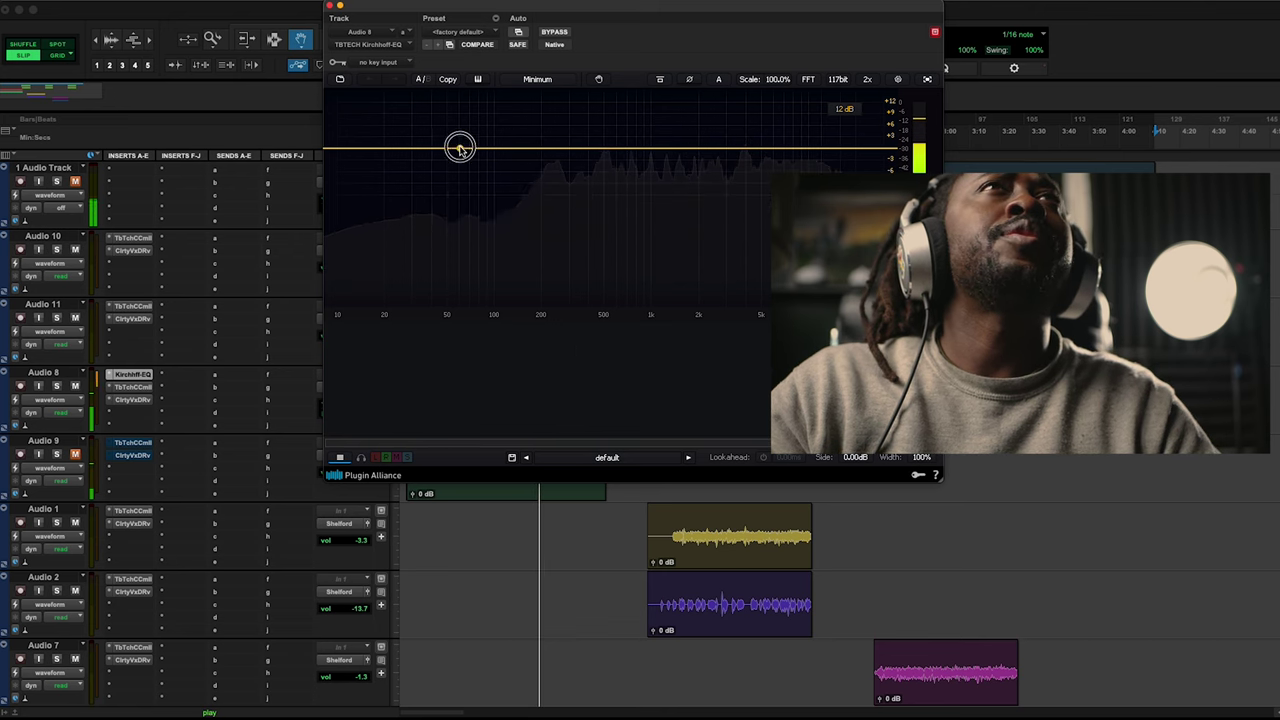
Step: Add a High Pass band at about 79 Hz in Audio 8's Kirchhoff-EQ
left_click_drag(457, 148, 453, 170)
left_click(368, 246)
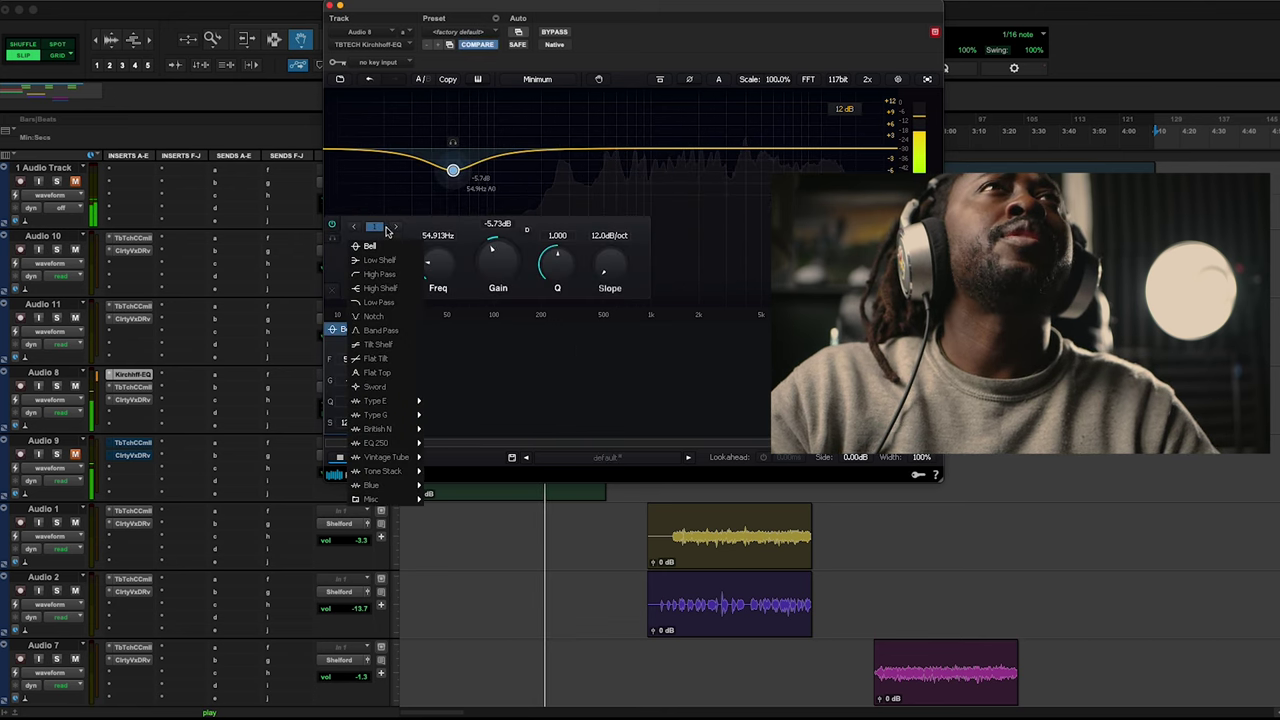
left_click(380, 280)
left_click_drag(453, 148, 484, 148)
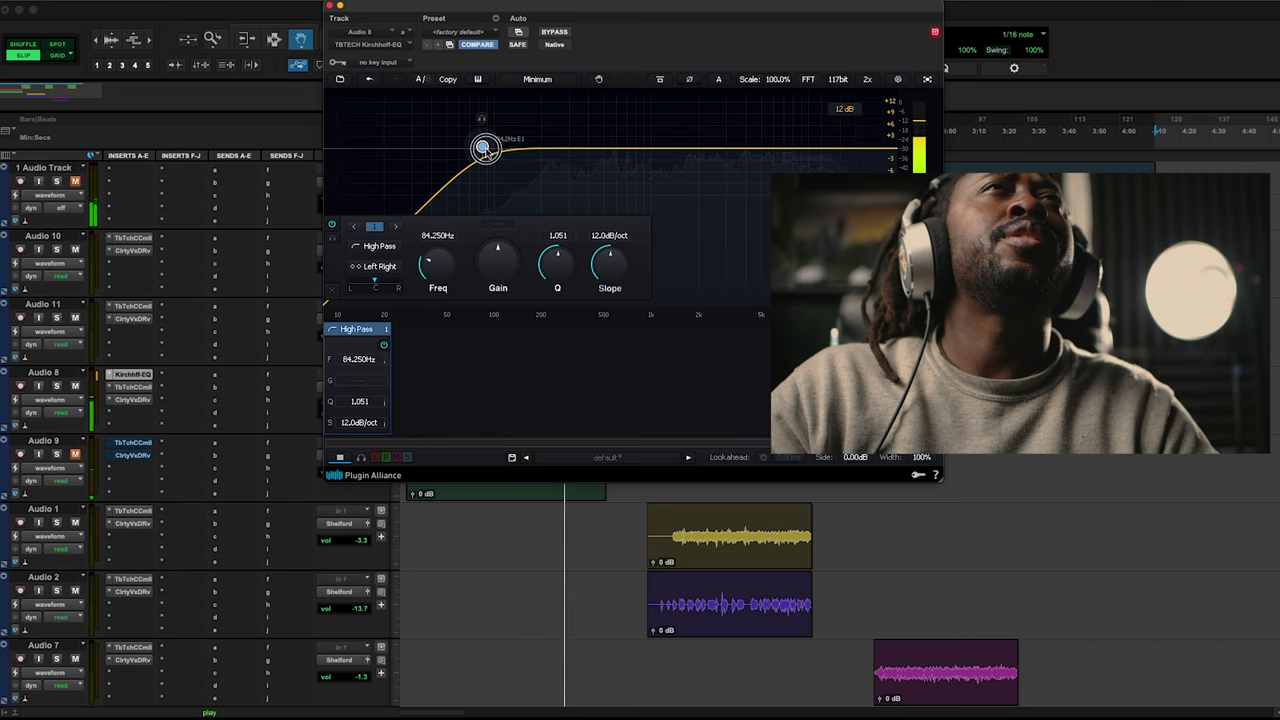
Step: Add a Bell band to Audio 8's Kirchhoff-EQ, sweep it boosted in solo, and settle on about -1.66 dB at 275 Hz
double_click(559, 153)
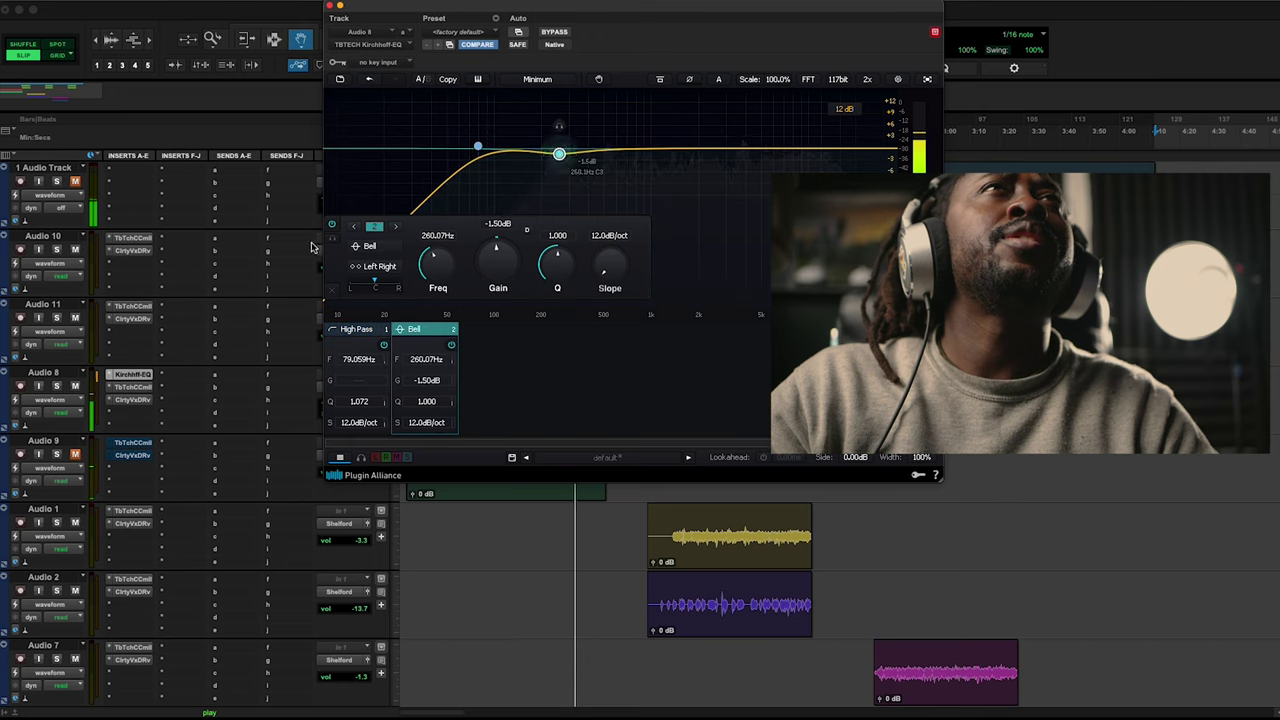
left_click_drag(559, 153, 570, 97)
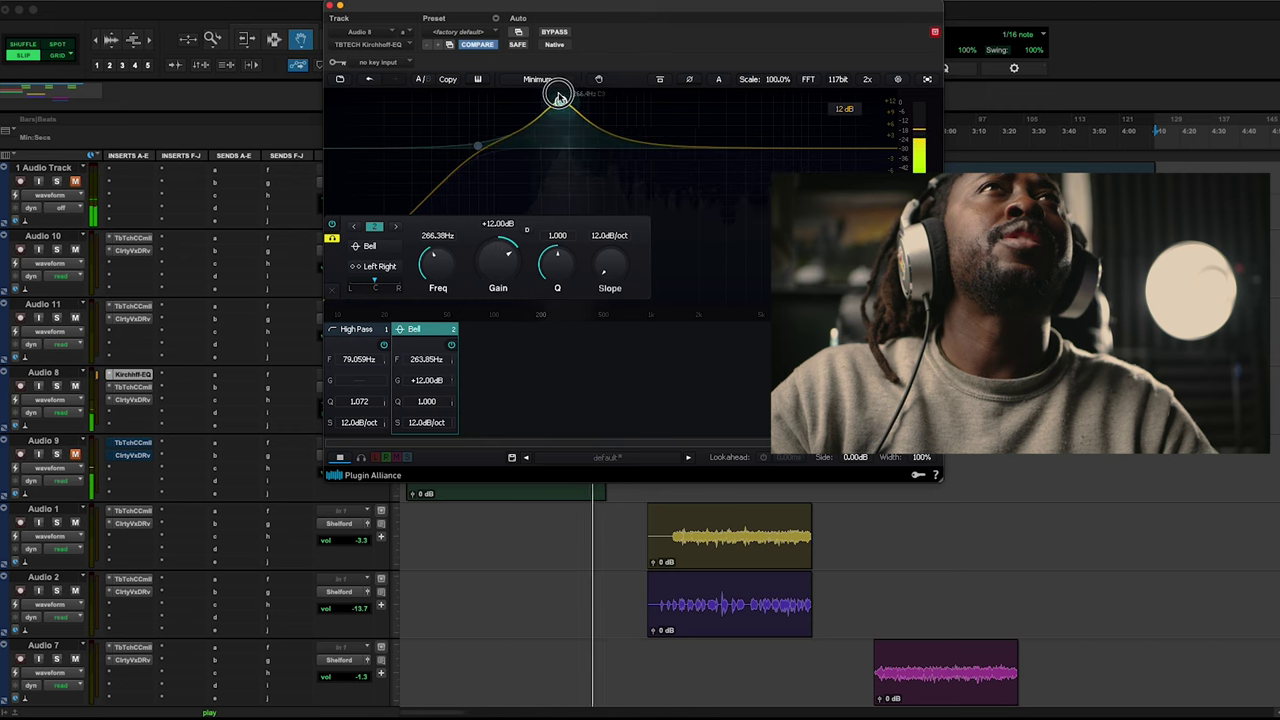
left_click_drag(529, 97, 572, 104)
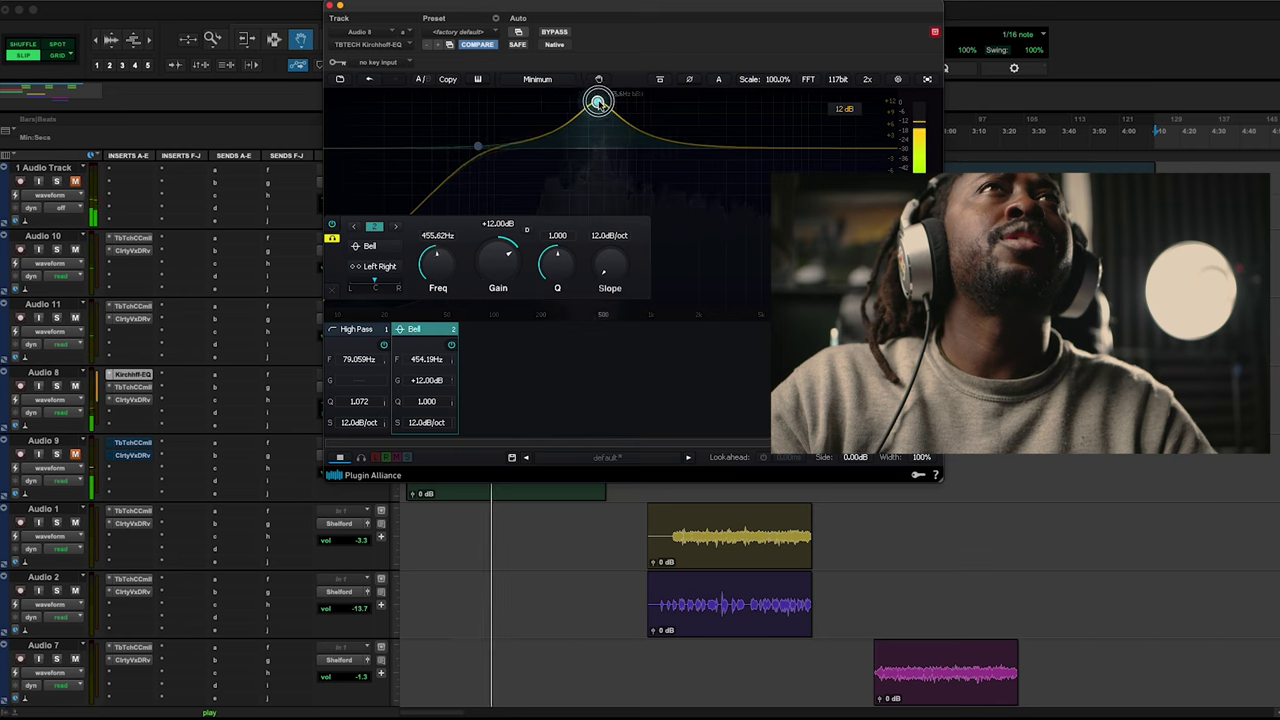
left_click_drag(601, 101, 549, 102)
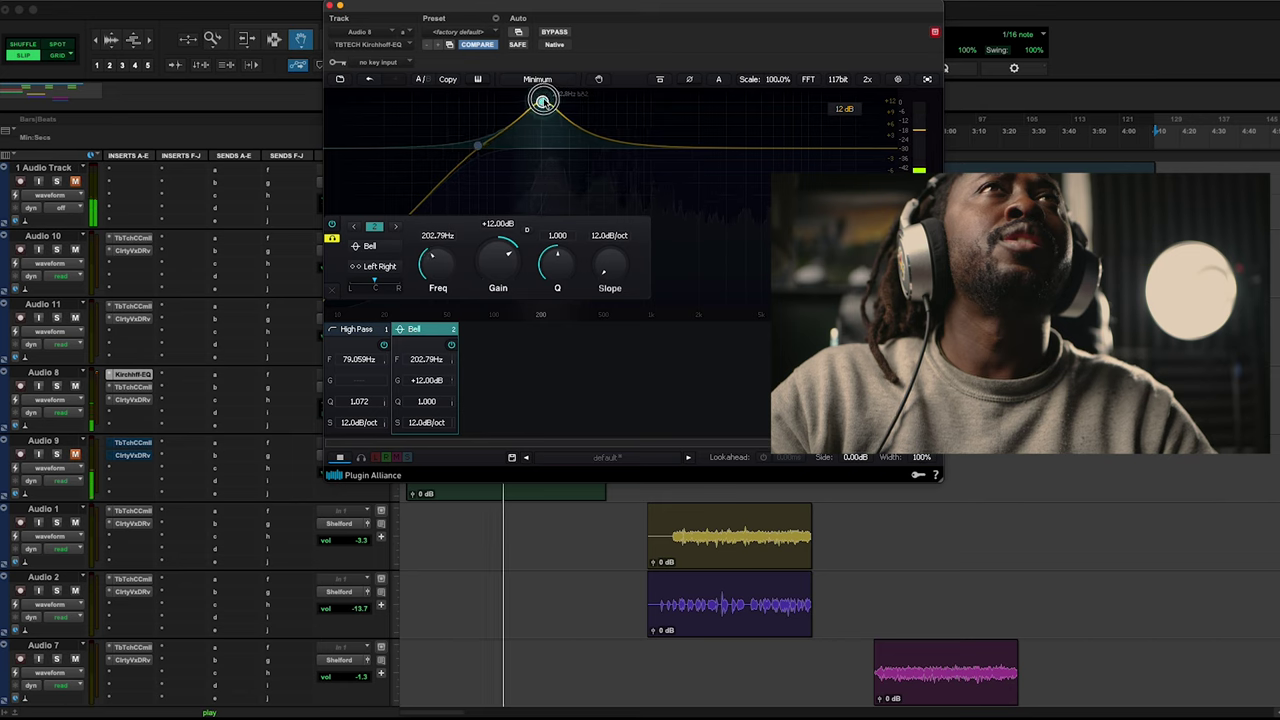
left_click_drag(545, 101, 566, 163)
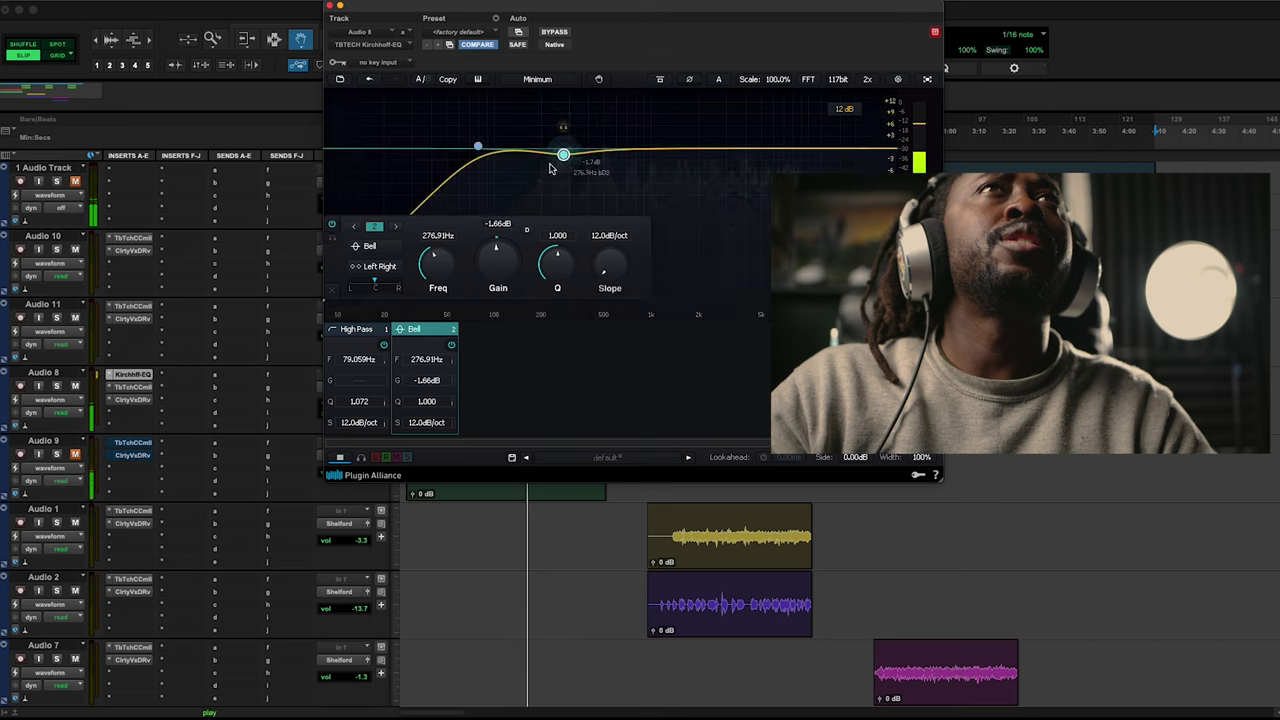
left_click_drag(566, 160, 564, 160)
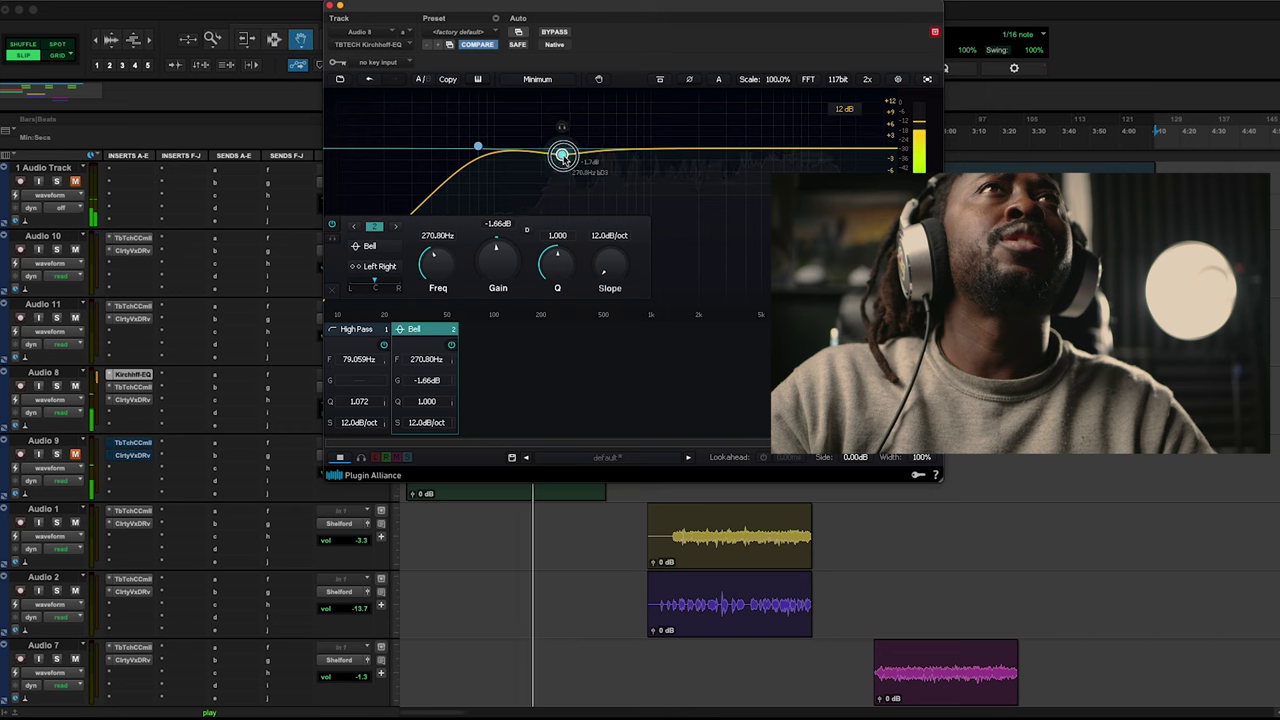
Step: Compare Audio 8 with the Kirchhoff-EQ bypassed and active, and close the plug-in window
left_click(553, 33)
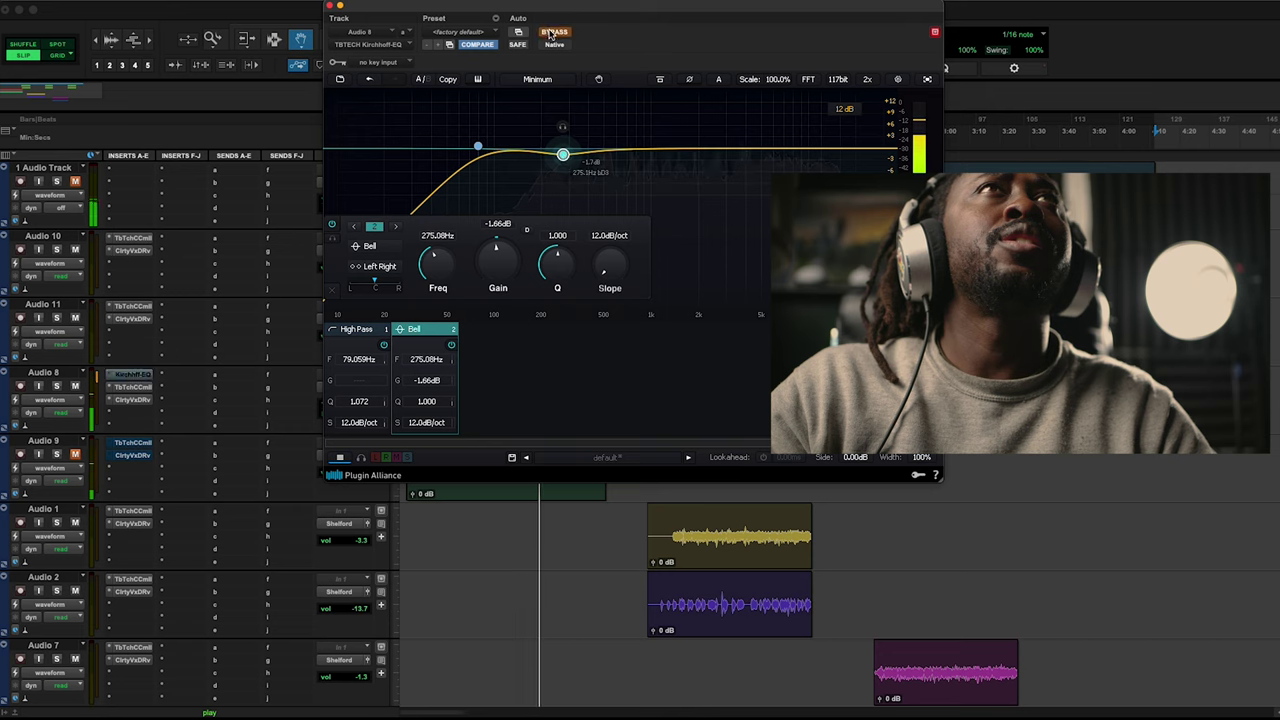
left_click(553, 33)
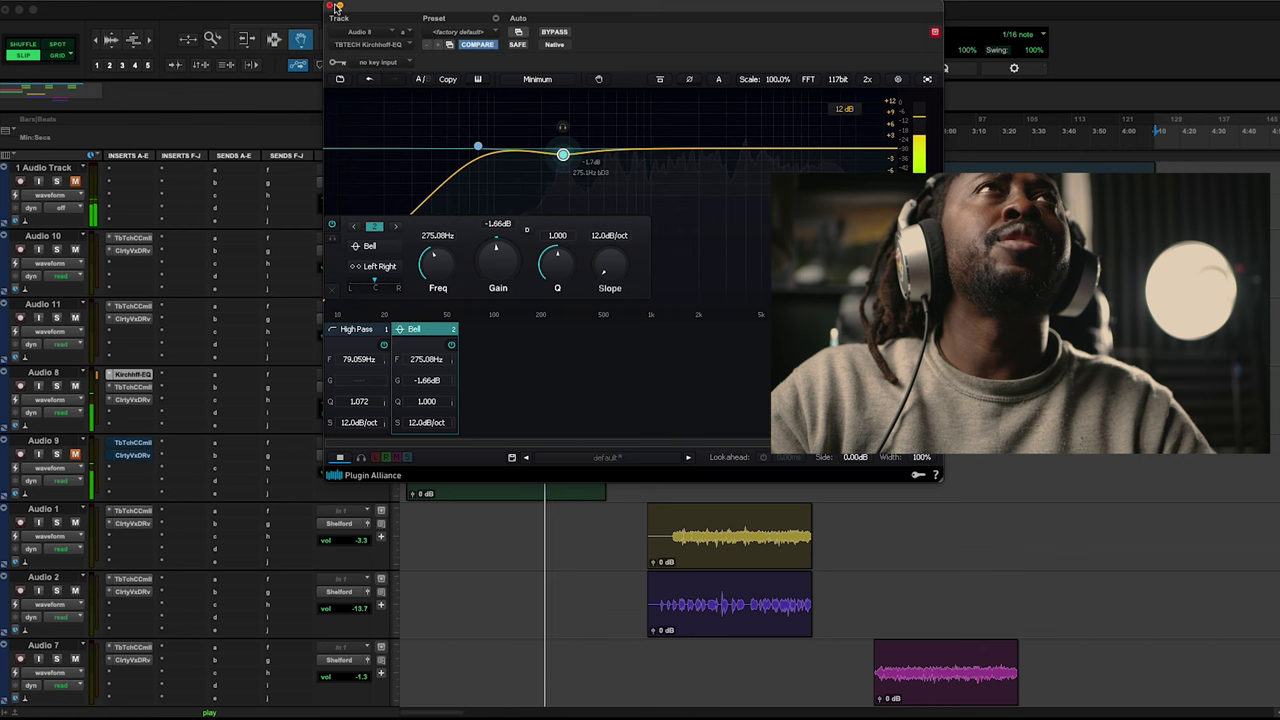
left_click(331, 8)
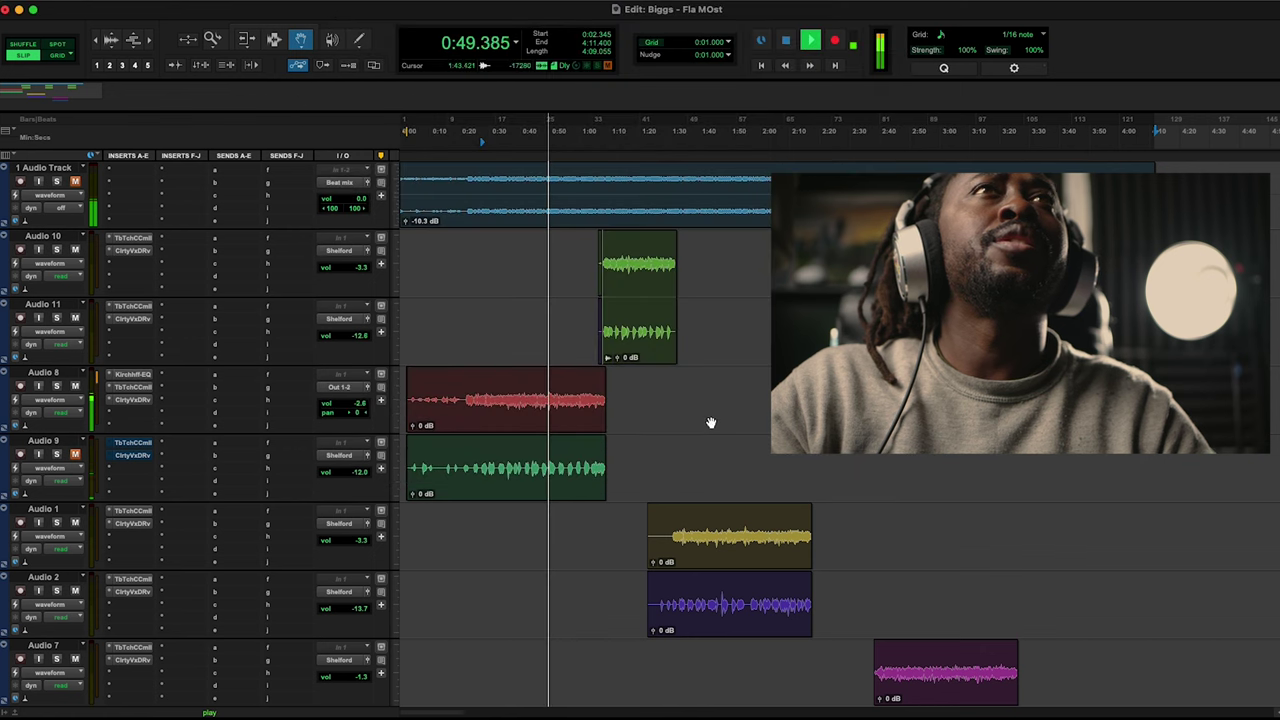
Step: Stop playback and move Audio 8's Tube-Tech and ClrtyVxDRv inserts down to slots C and D, freeing slot B
left_click_drag(134, 404, 133, 399)
key("space")
left_click(133, 399)
left_click(229, 400)
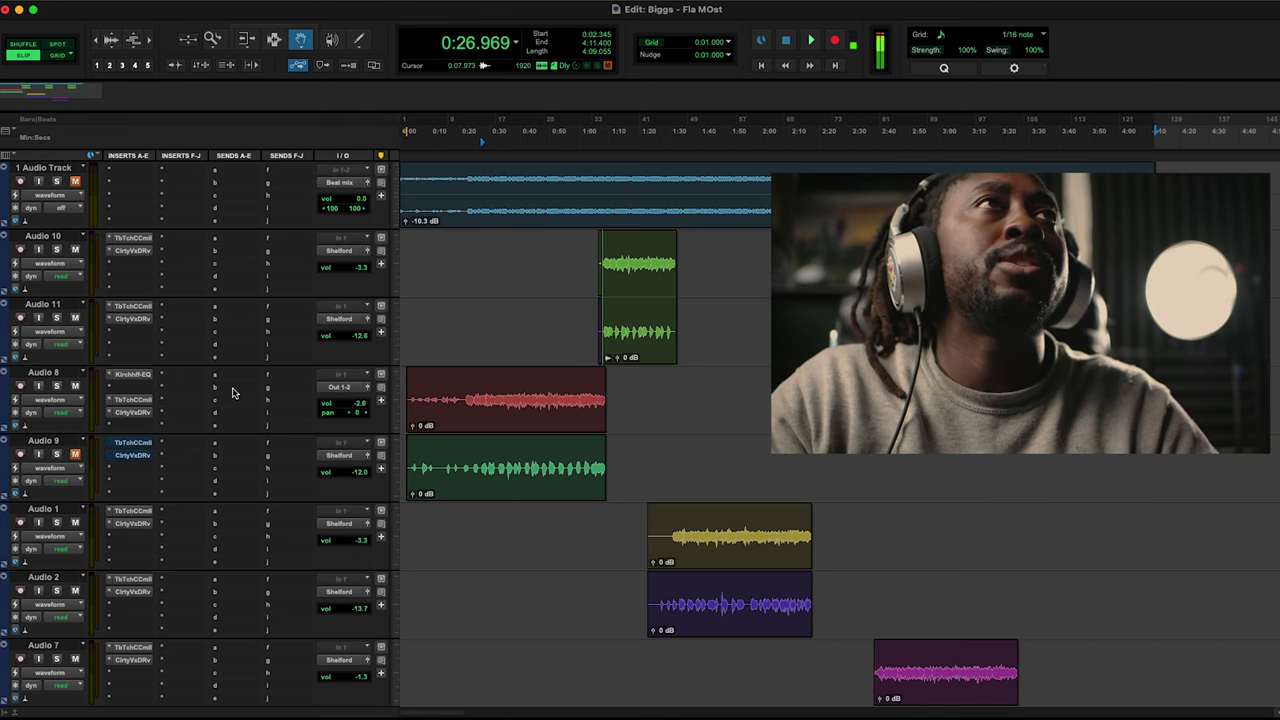
Step: Insert the mono Lindell 902 De-esser dynamics plug-in in slot B of Audio 8
left_click(112, 391)
mouse_move(160, 388)
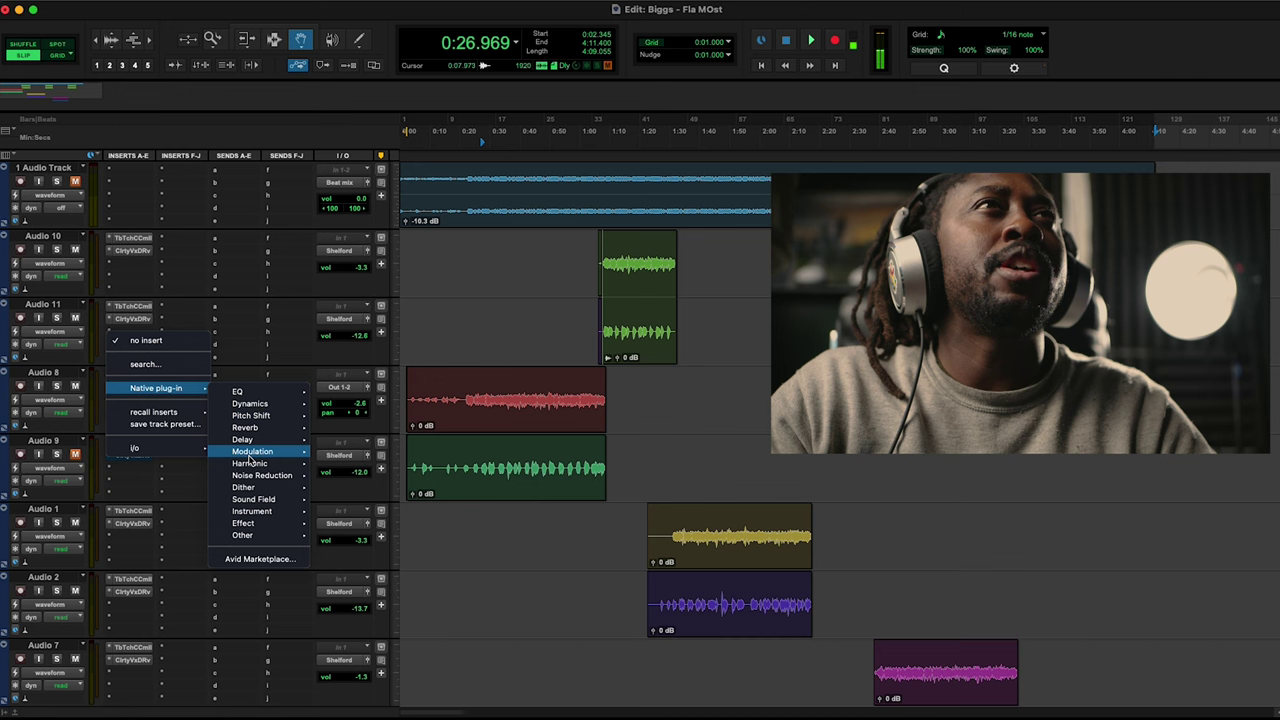
mouse_move(265, 479)
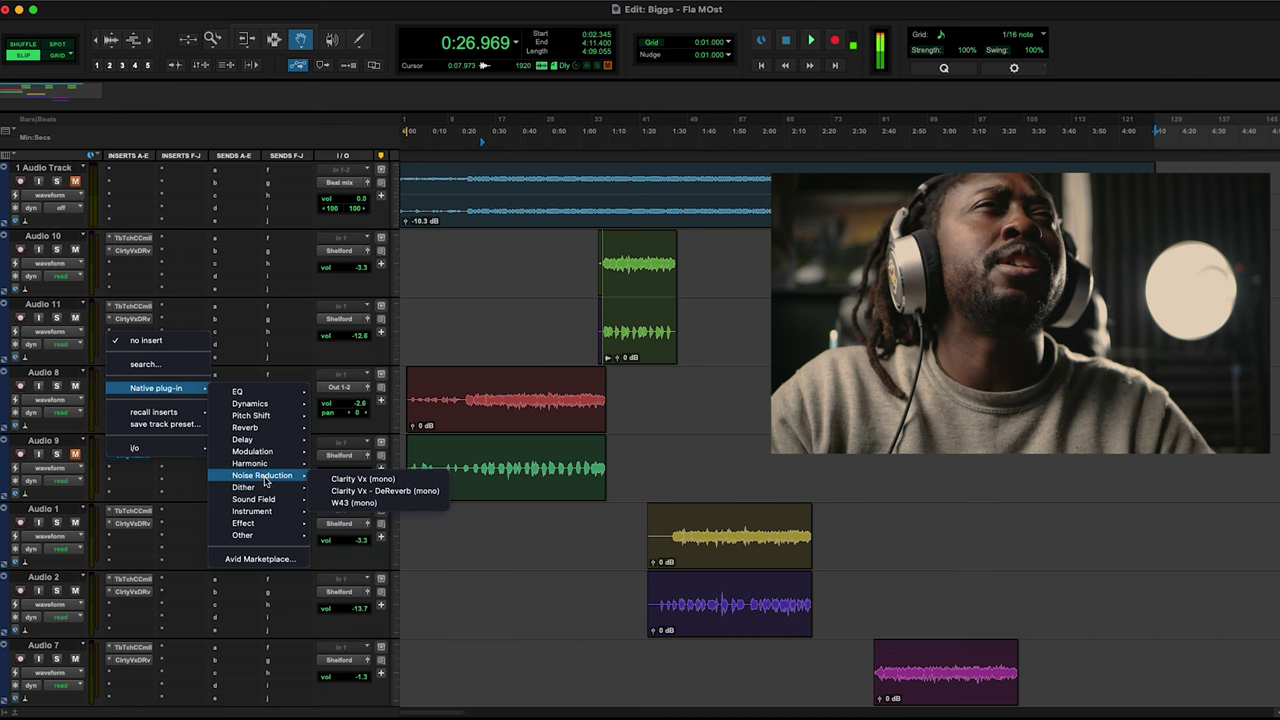
mouse_move(261, 402)
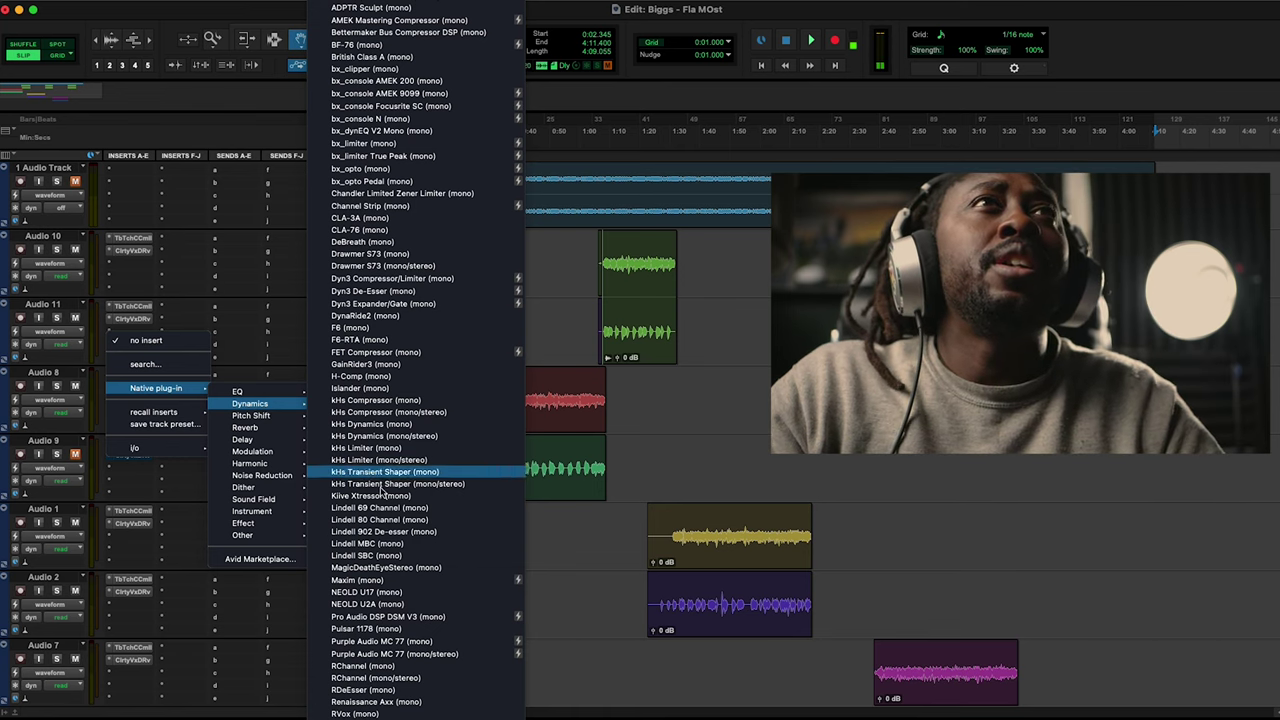
scroll(427, 614, "down", 2)
scroll(427, 600, "up", 5)
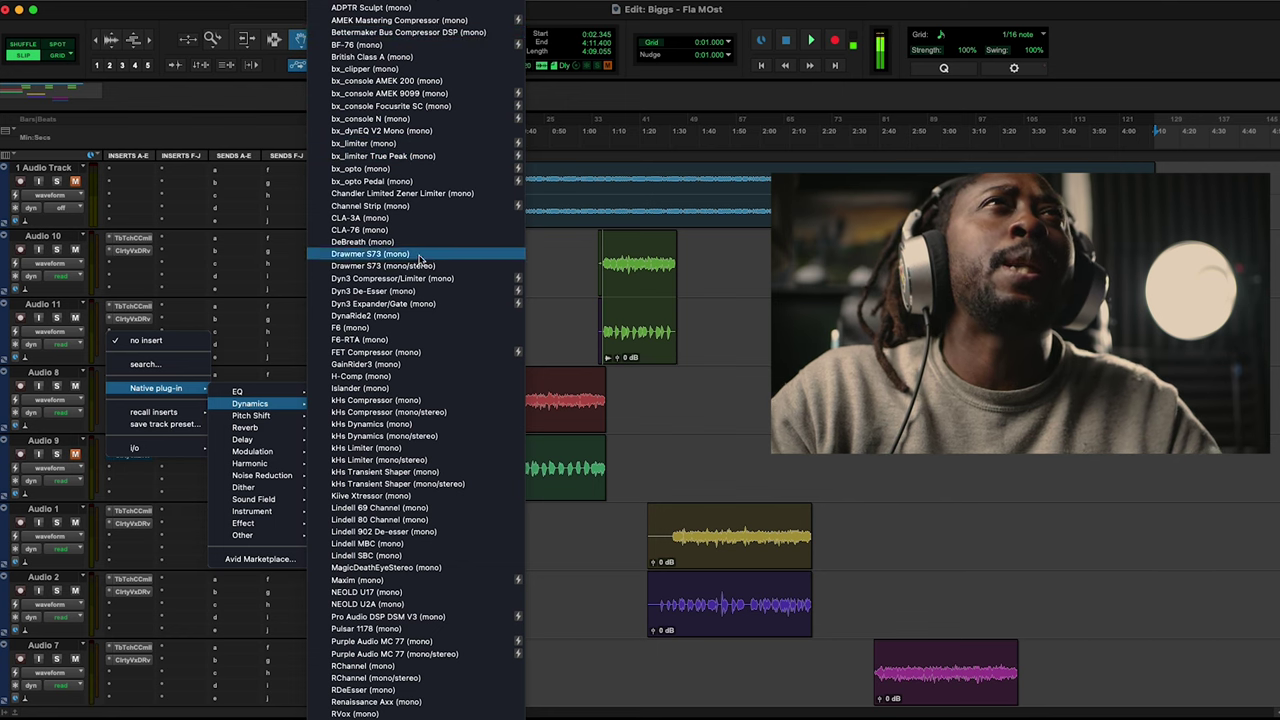
scroll(412, 270, "down", 2)
scroll(415, 300, "down", 3)
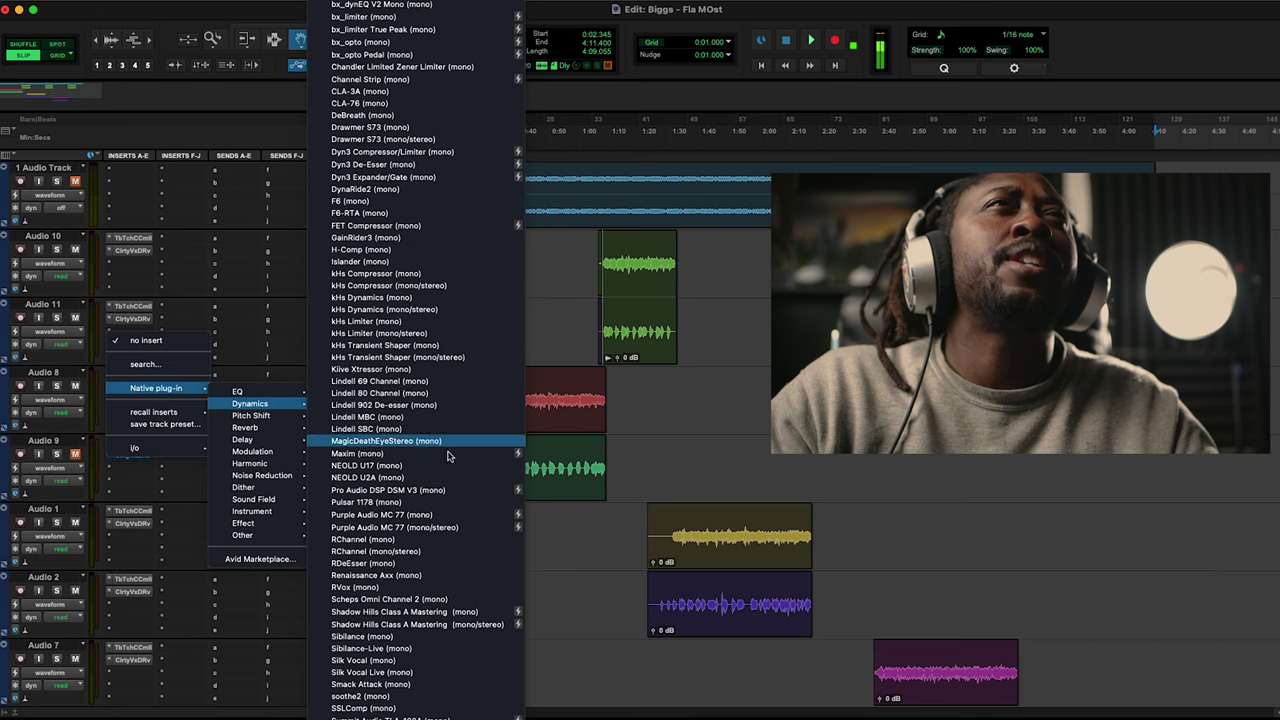
scroll(448, 535, "down", 1)
scroll(448, 535, "down", 1)
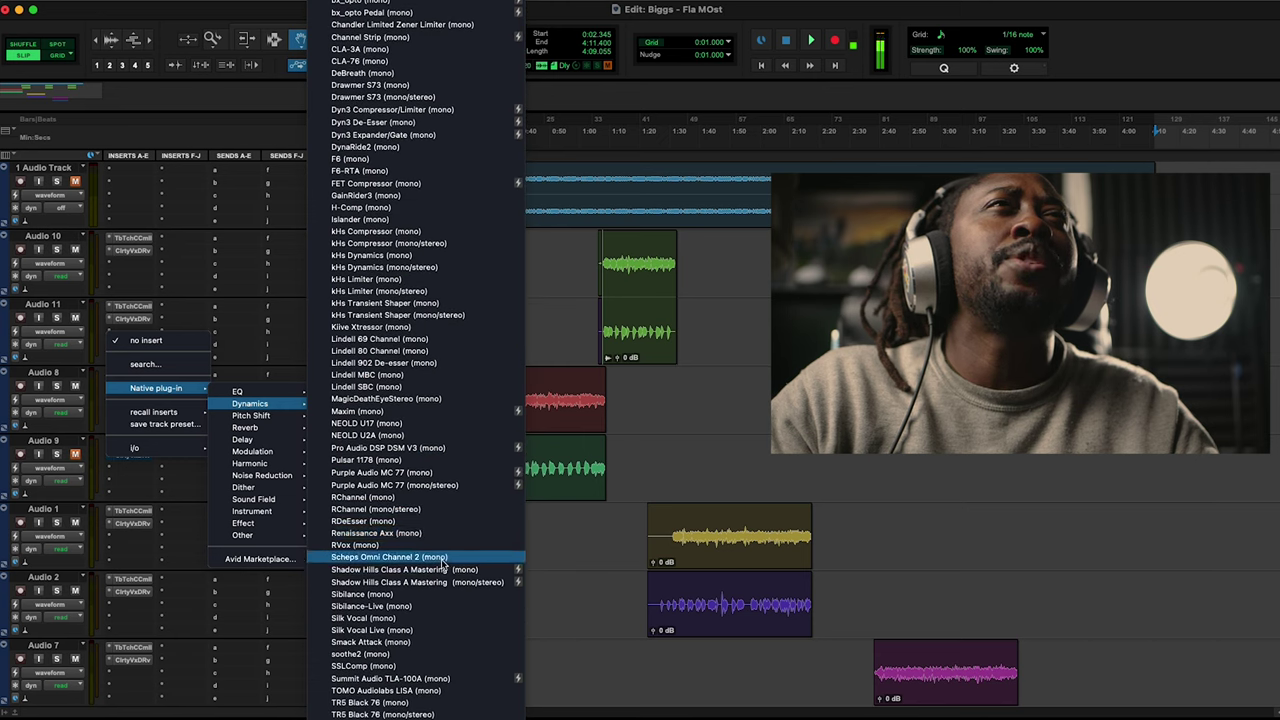
scroll(455, 580, "down", 6)
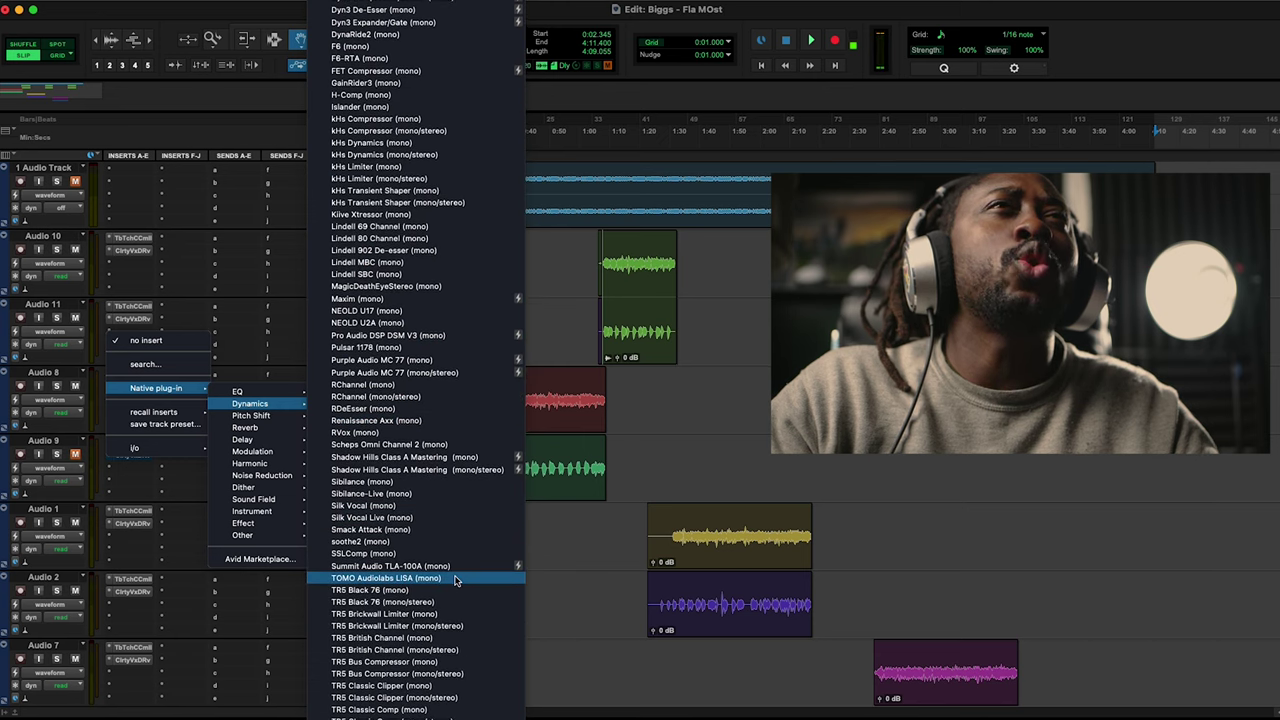
scroll(460, 590, "up", 10)
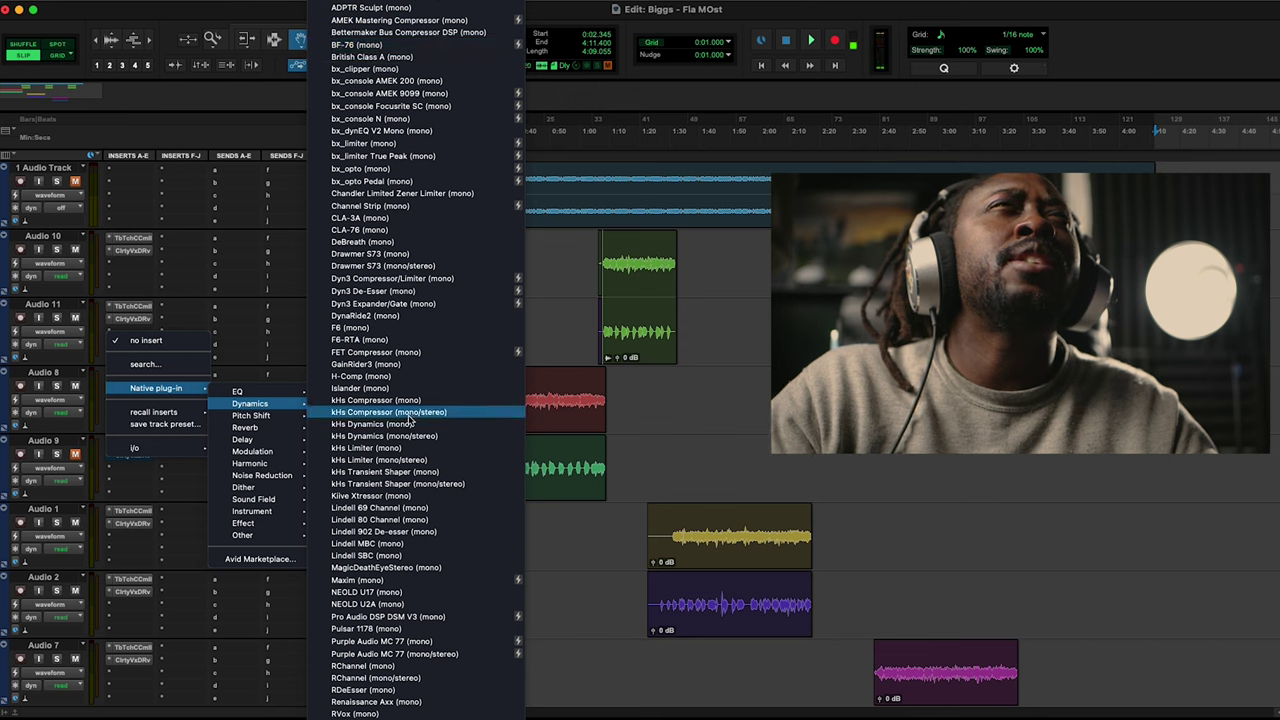
left_click(420, 533)
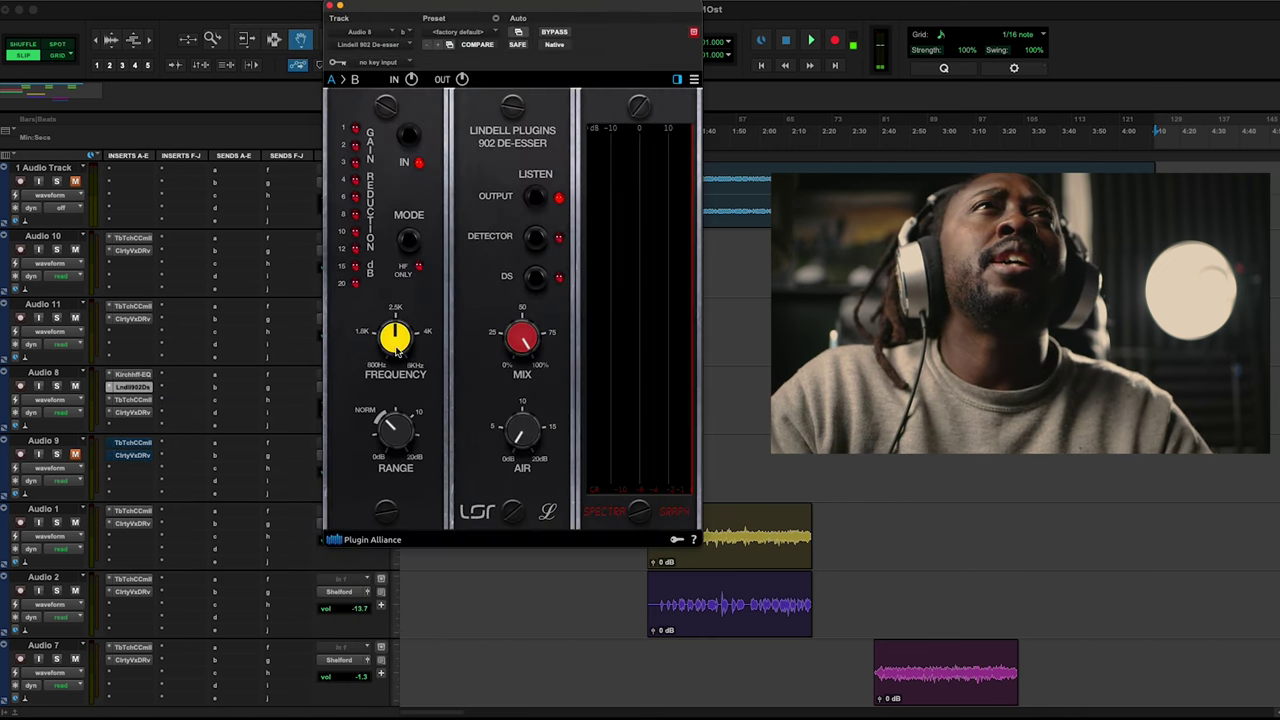
Step: Monitor the 902 De-esser's detector during playback, set its frequency to about 7349 Hz, and close the plug-in window
key("space")
left_click(535, 238)
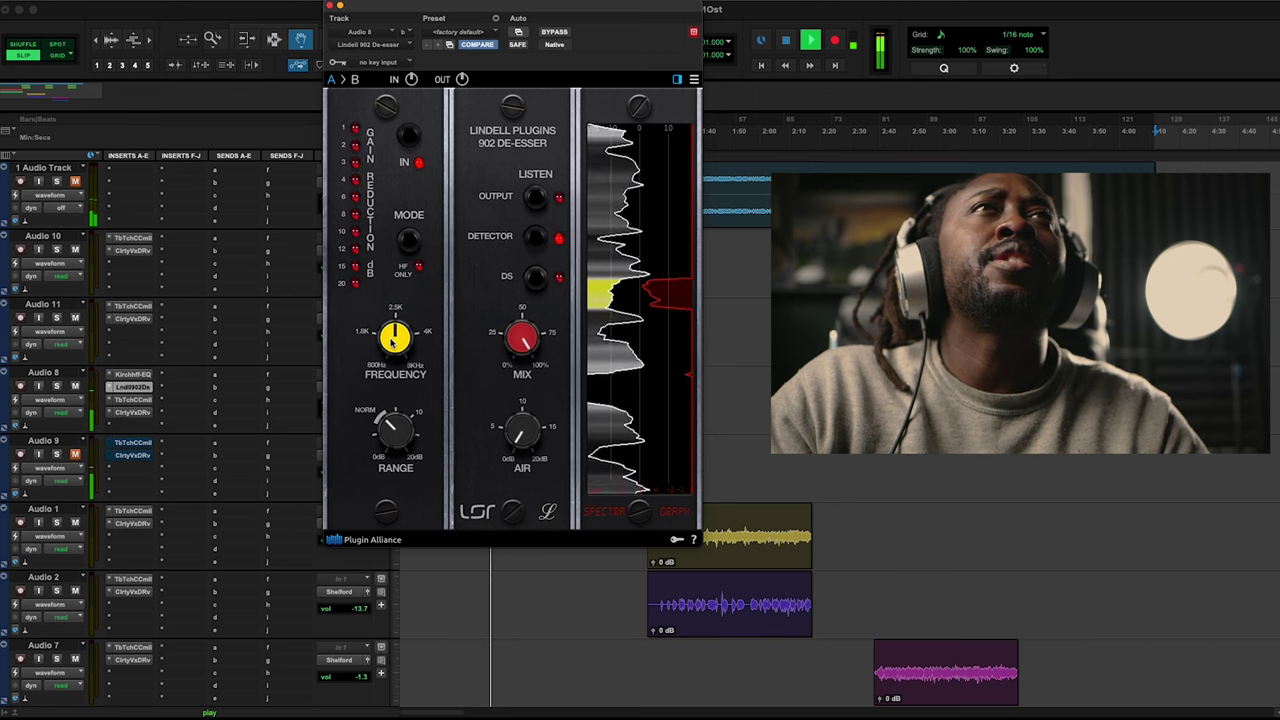
left_click_drag(396, 322, 405, 288)
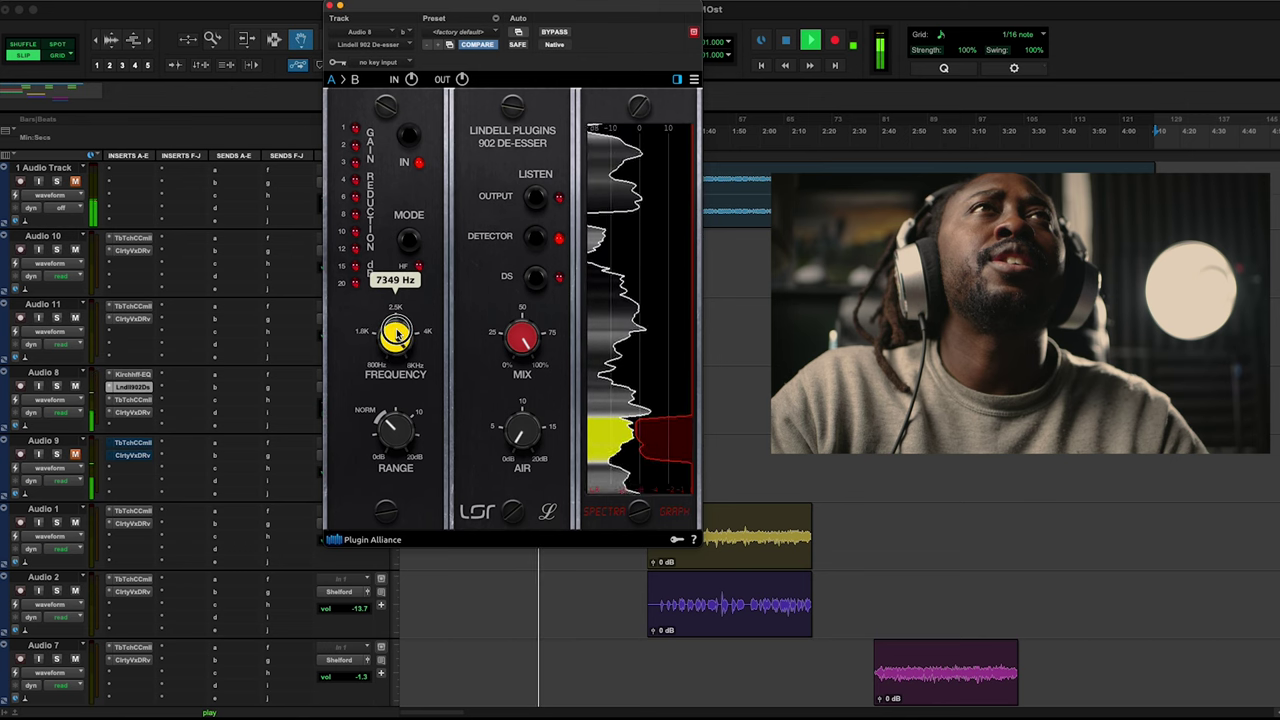
left_click(329, 6)
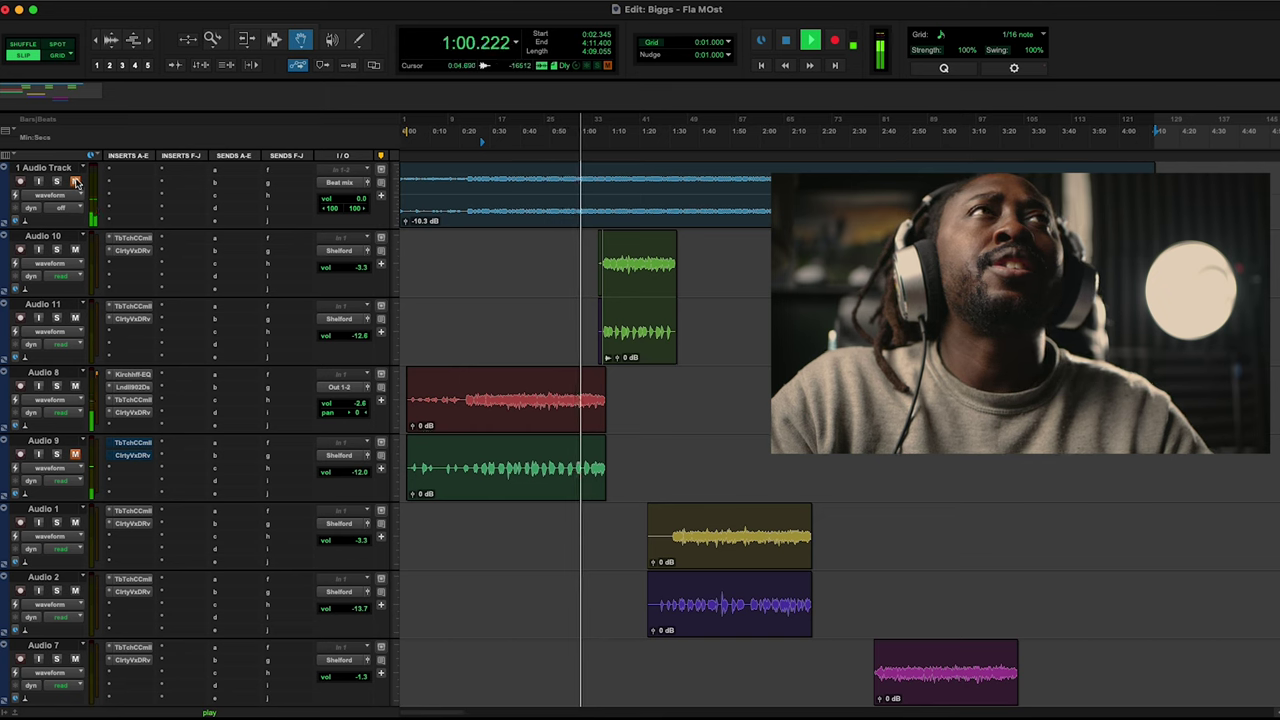
Step: Route Audio 8's output to the Shelford (Mono) bus
left_click(347, 397)
mouse_move(350, 400)
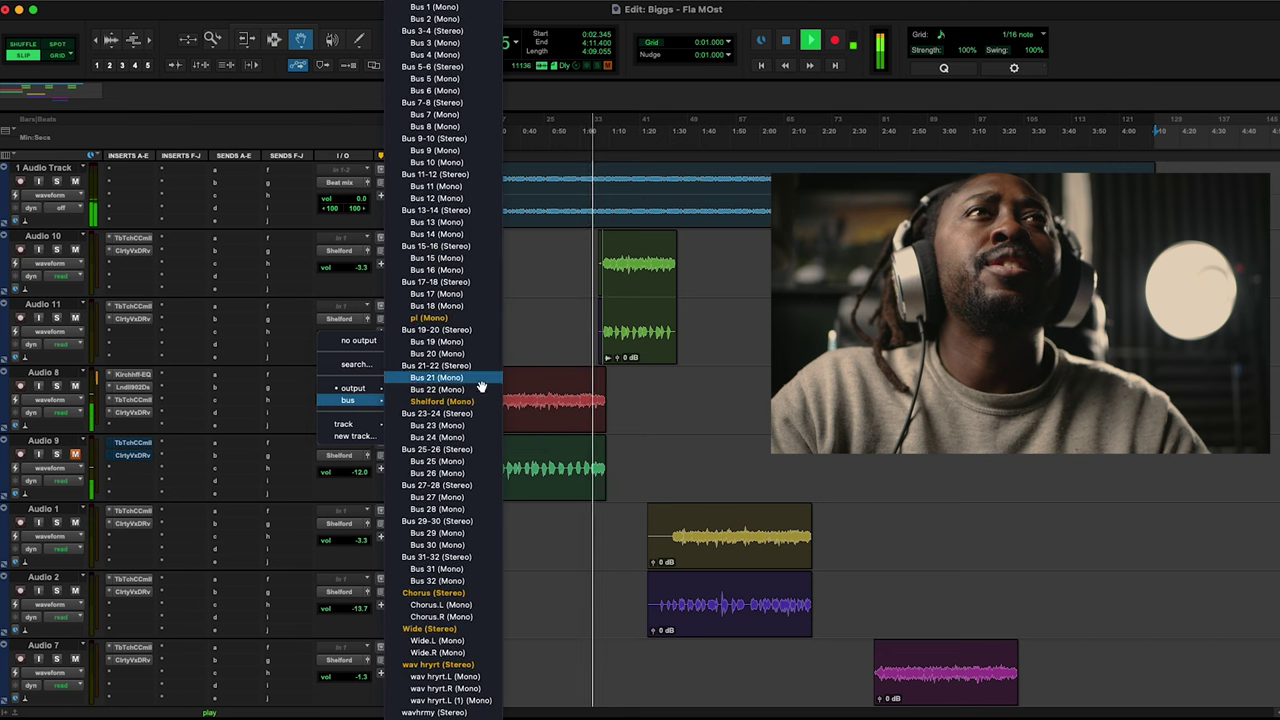
left_click(440, 401)
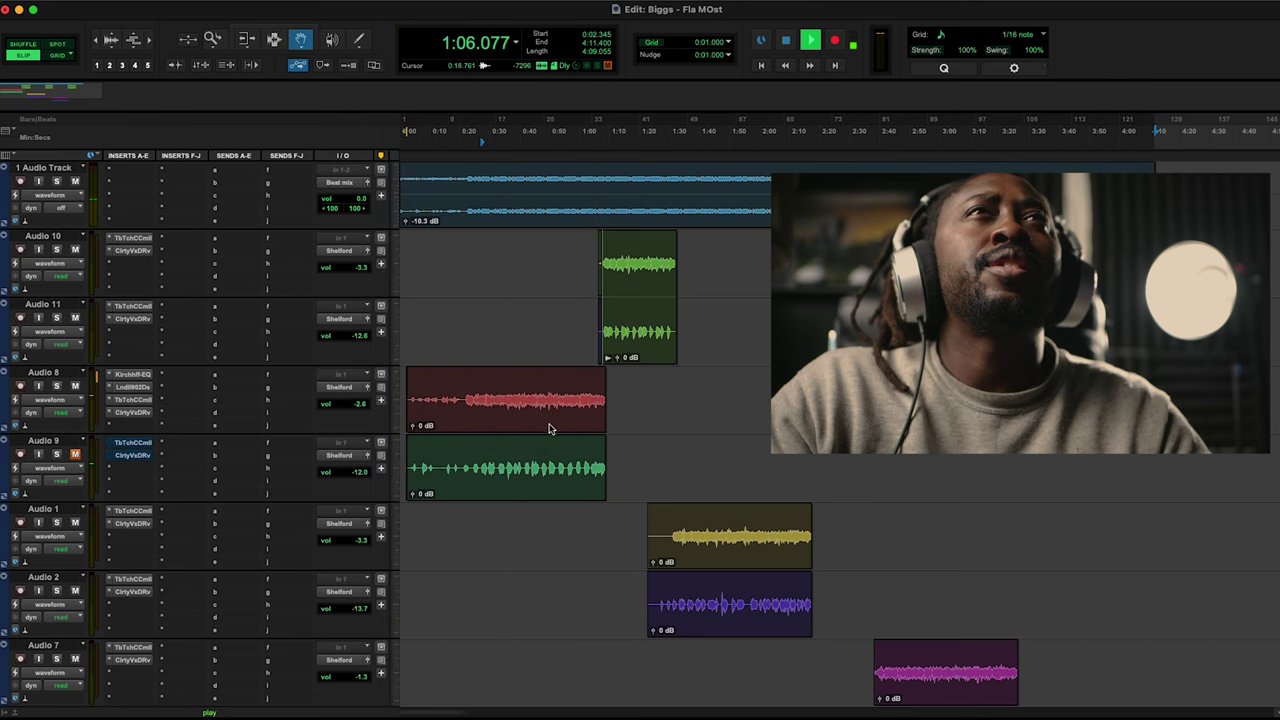
Step: Replay the verse and check the settings of Audio 8's Clarity Vx DeReverb
left_click(490, 136)
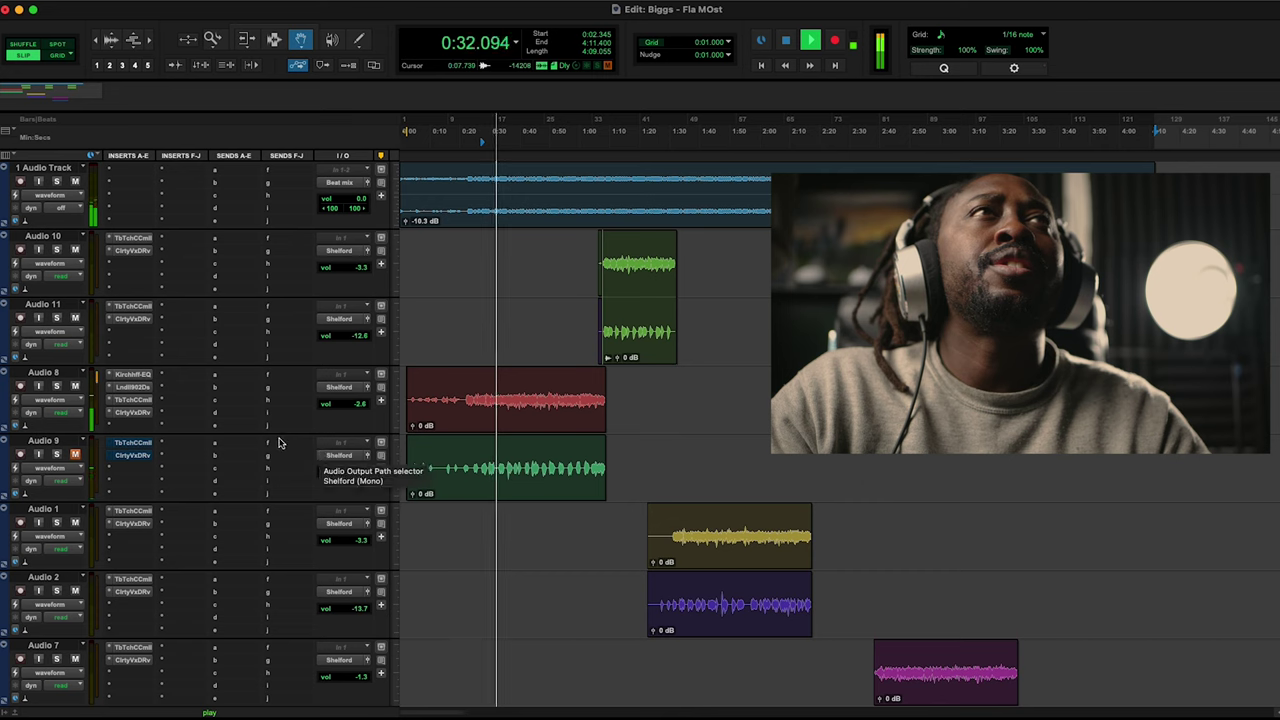
left_click(140, 413)
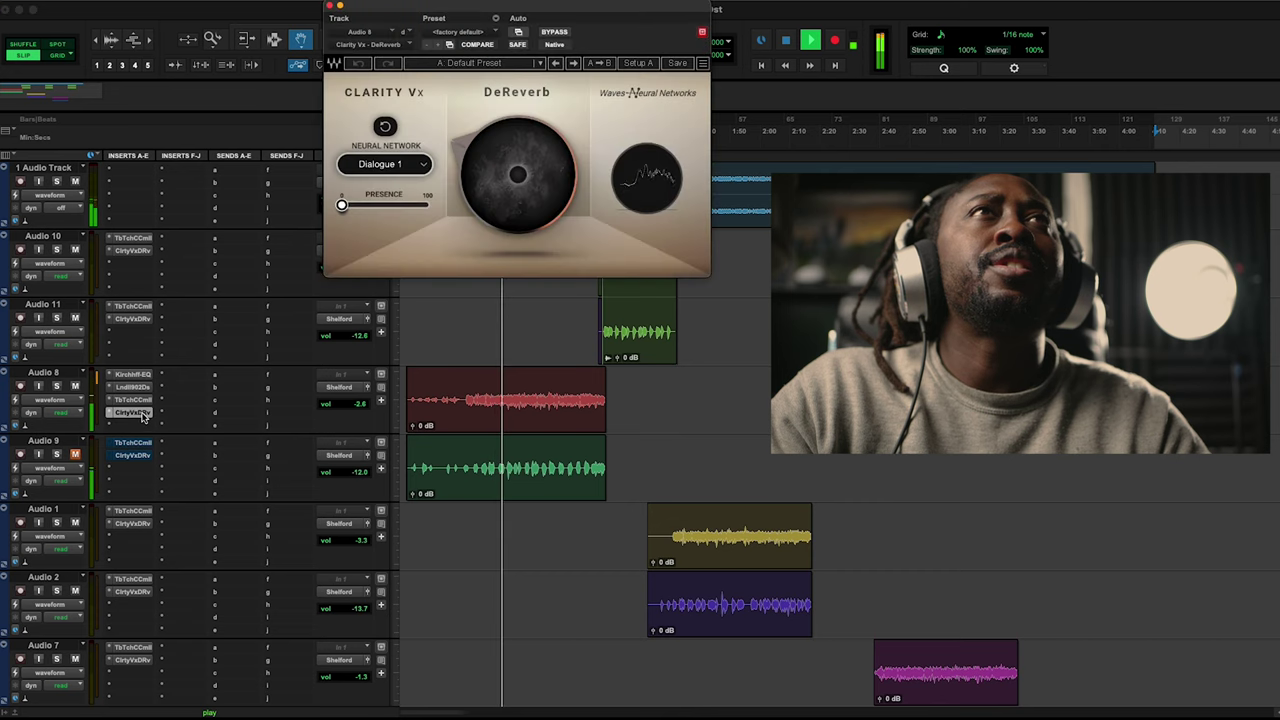
left_click(333, 4)
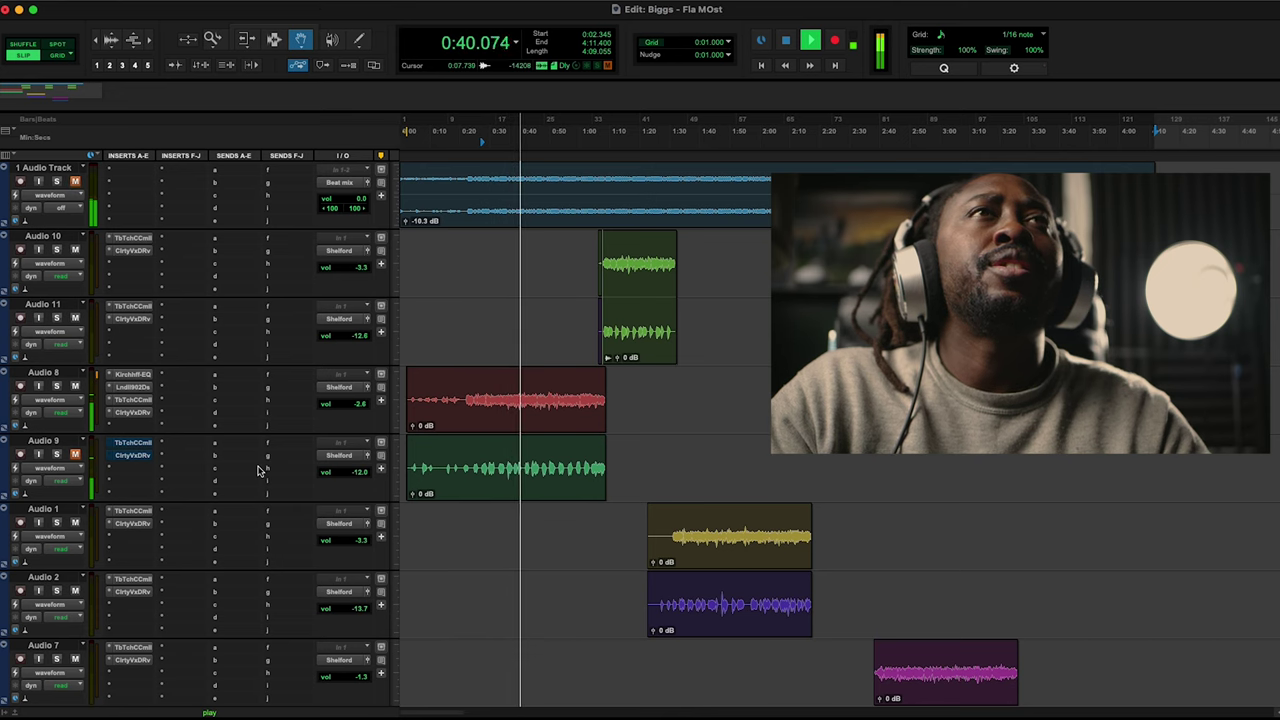
Step: Lower the SF track's reverb send to about -42.6 dB and close the send window
scroll(257, 470, "down", 10)
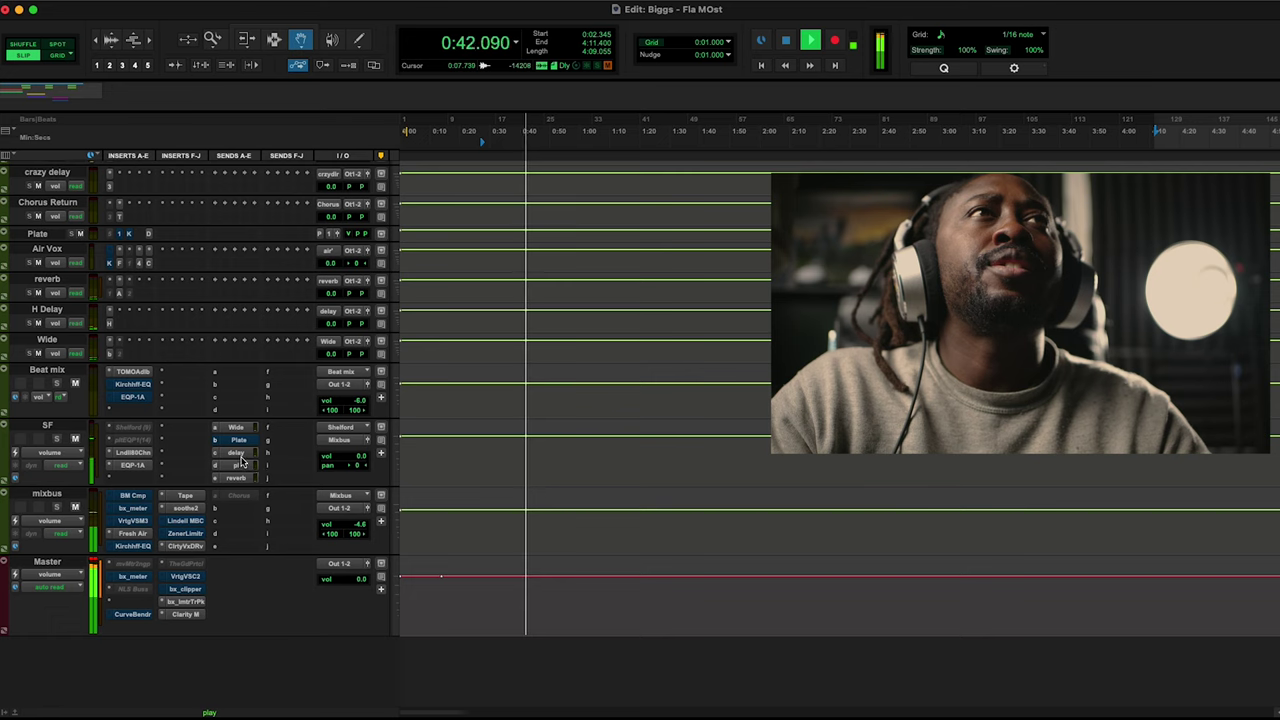
left_click(237, 476)
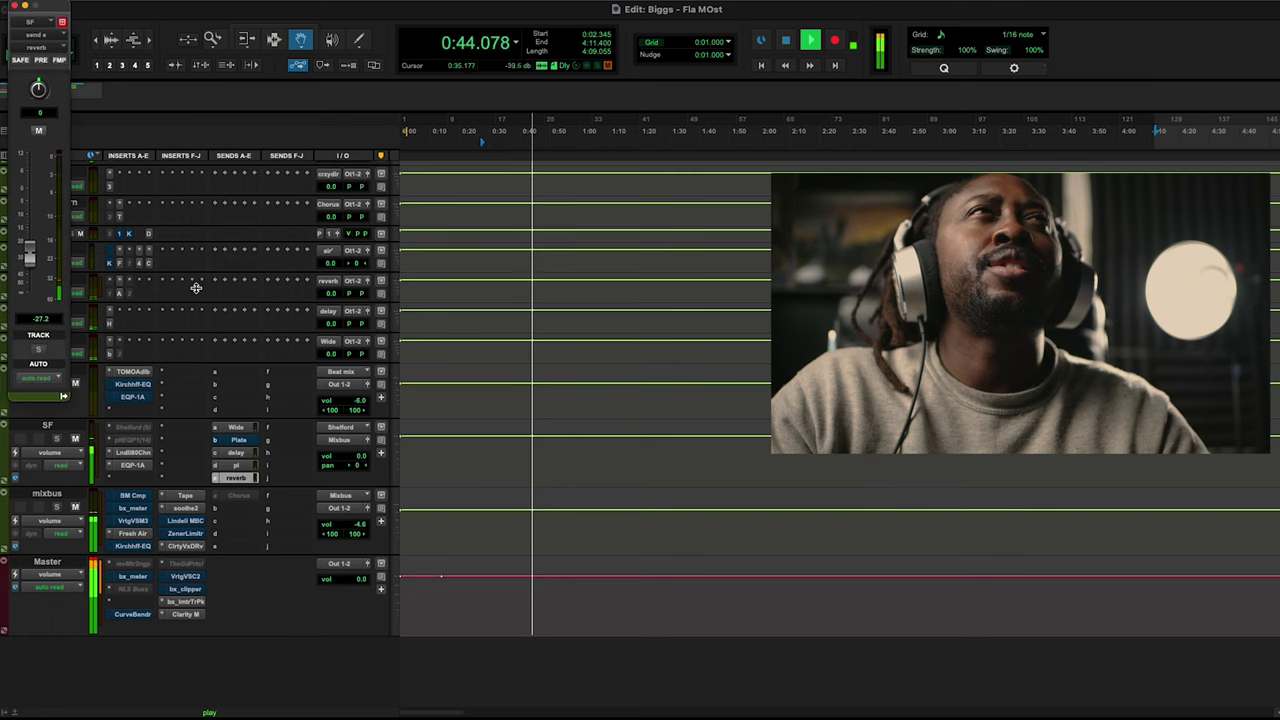
left_click_drag(32, 262, 32, 288)
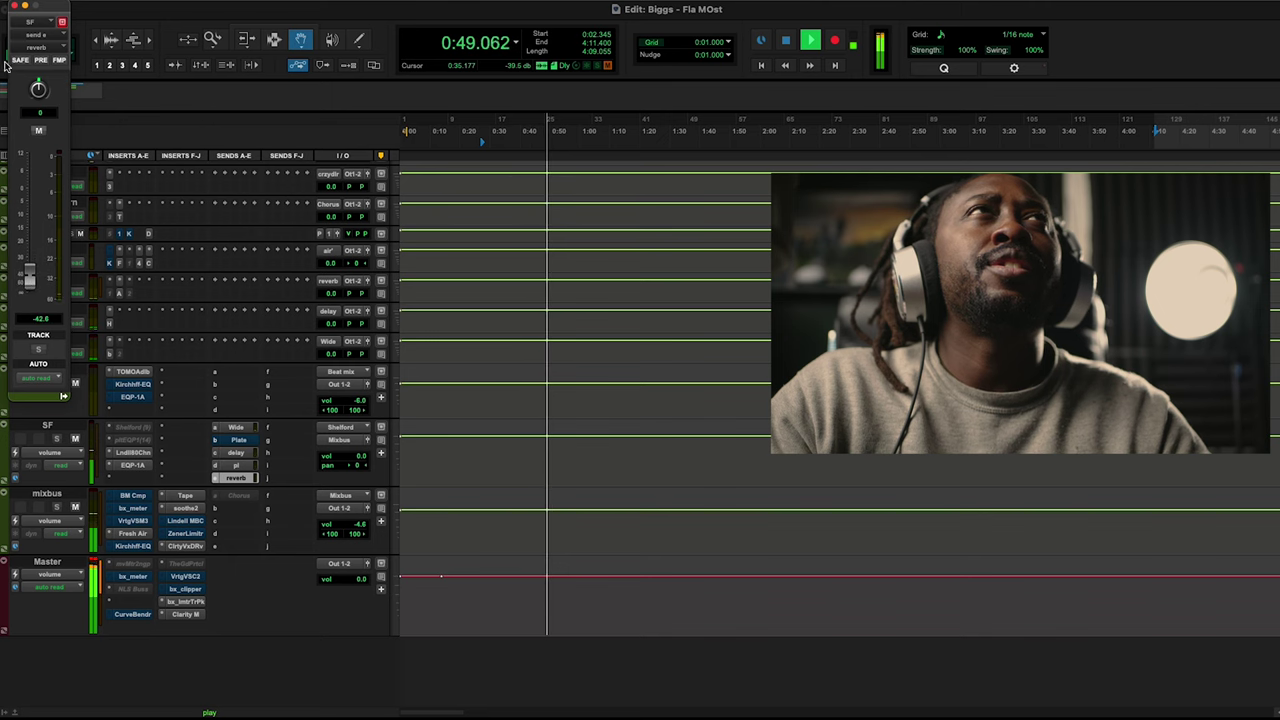
left_click(14, 7)
scroll(337, 428, "up", 5)
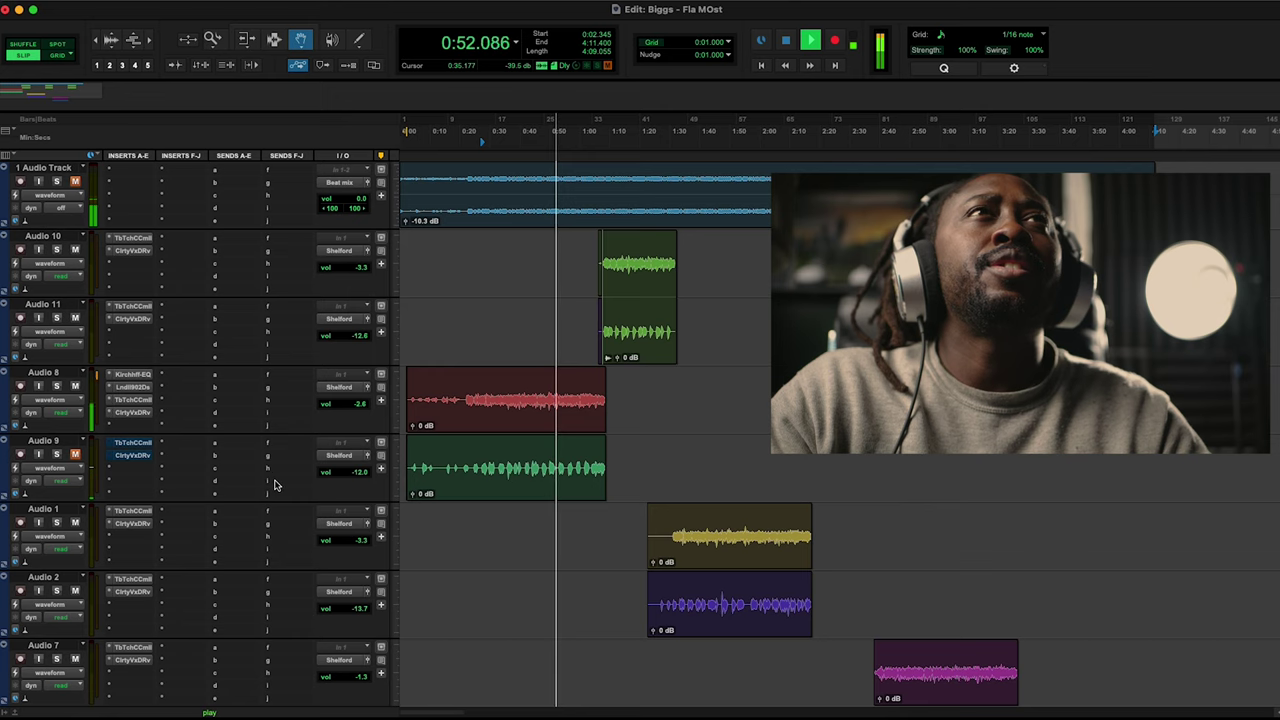
Step: Unmute 1 Audio Track and look through the vocal tracks while the mix plays
left_click(75, 181)
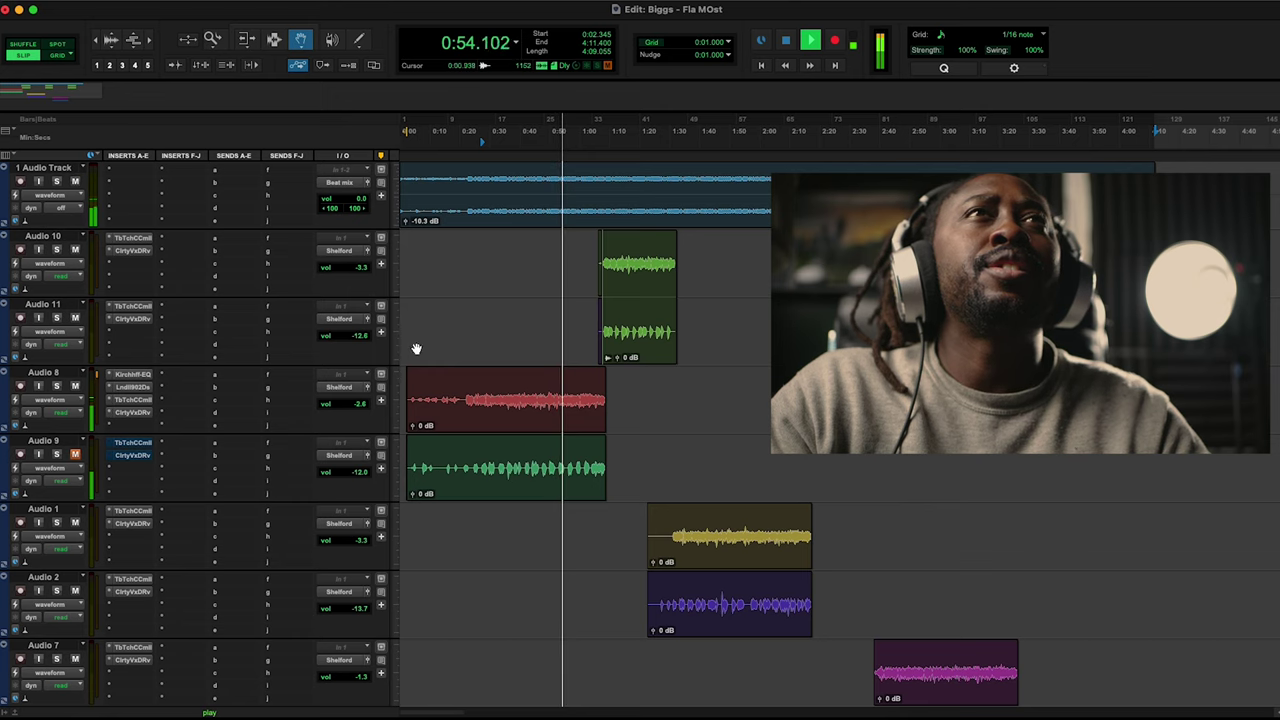
scroll(251, 586, "down", 3)
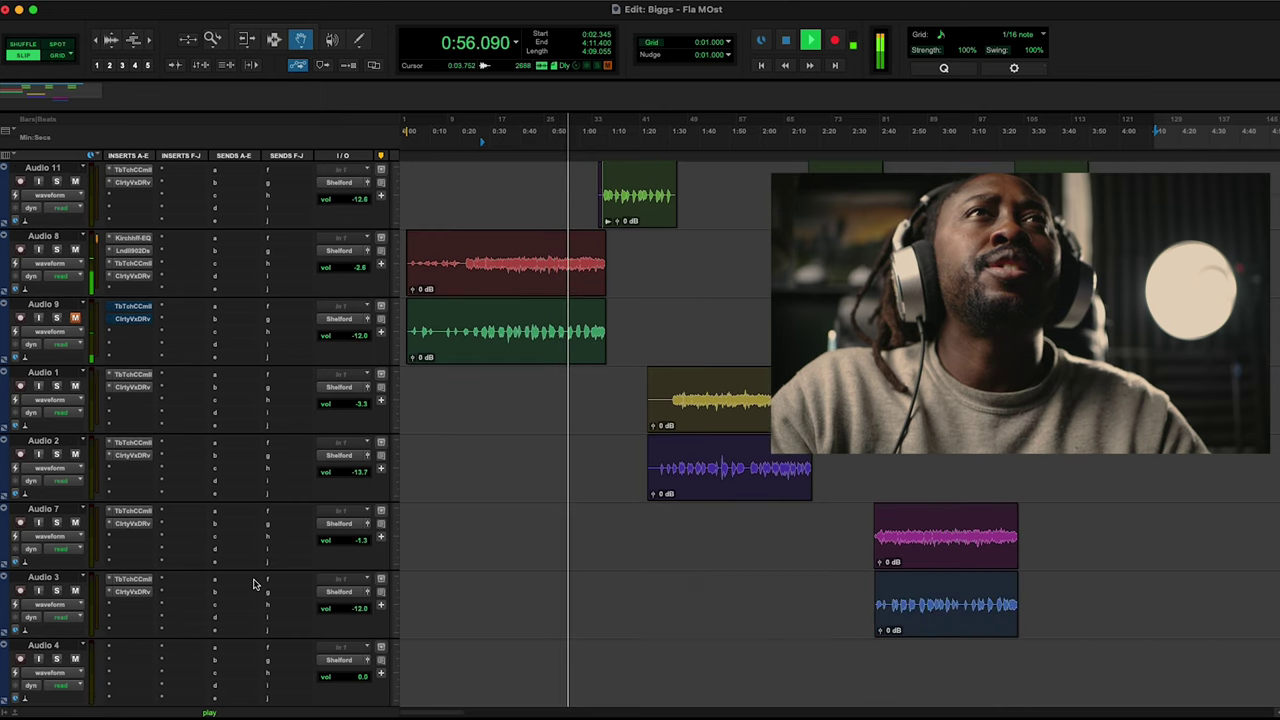
scroll(255, 584, "up", 3)
scroll(255, 584, "down", 4)
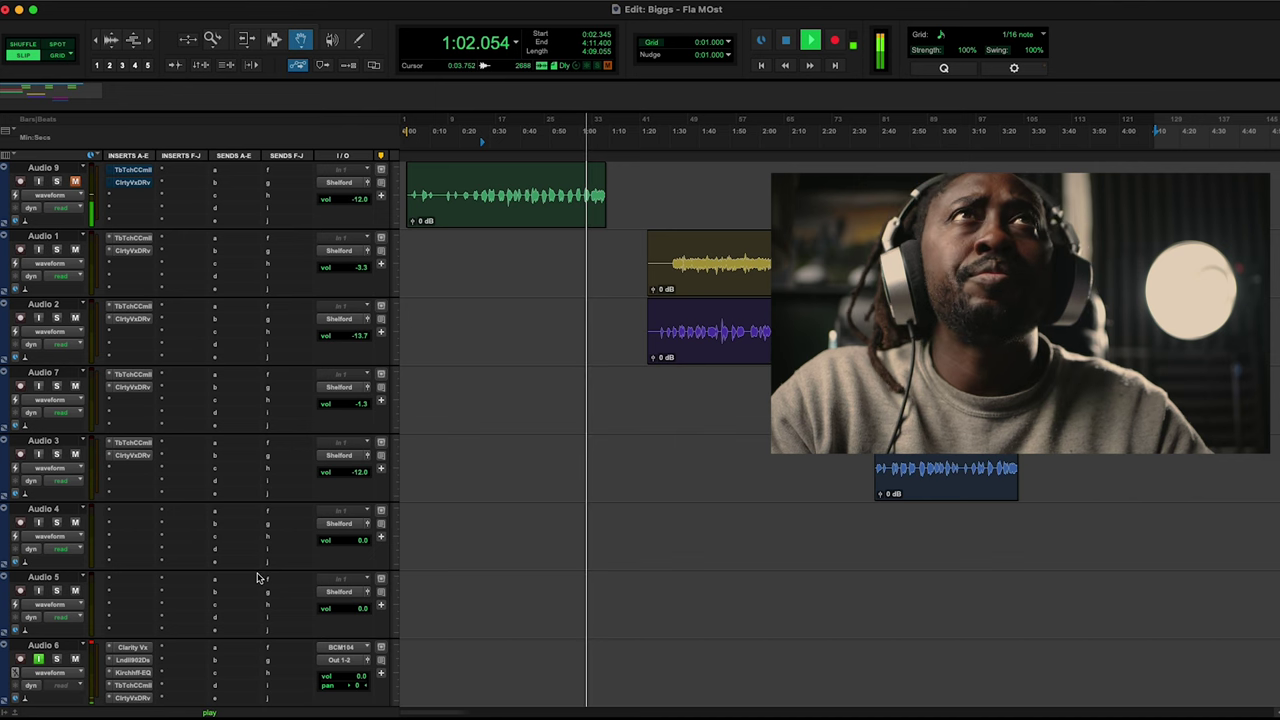
scroll(257, 578, "up", 4)
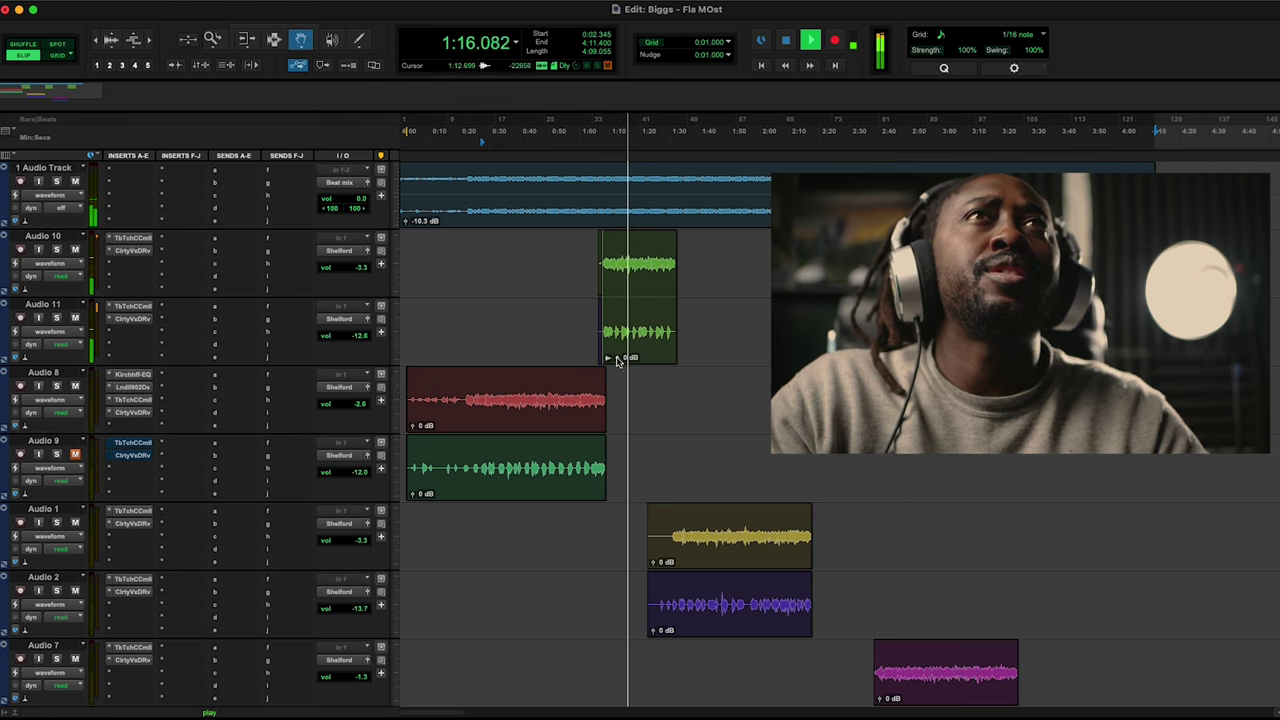
Step: Look over the vocal tracks in the session and stop playback
scroll(443, 583, "down", 5)
scroll(443, 583, "up", 5)
key("space")
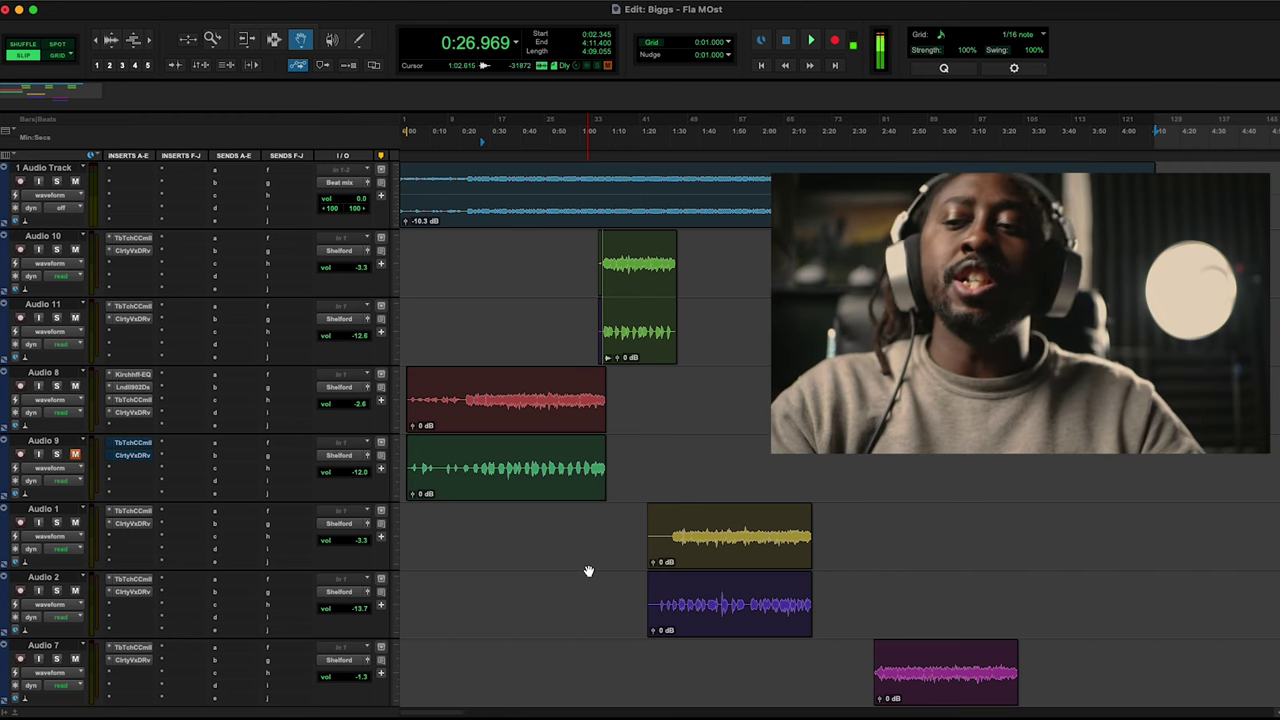
Step: Switch to Google Chrome and search the web for "focusrite liquid channel"
mouse_move(830, 712)
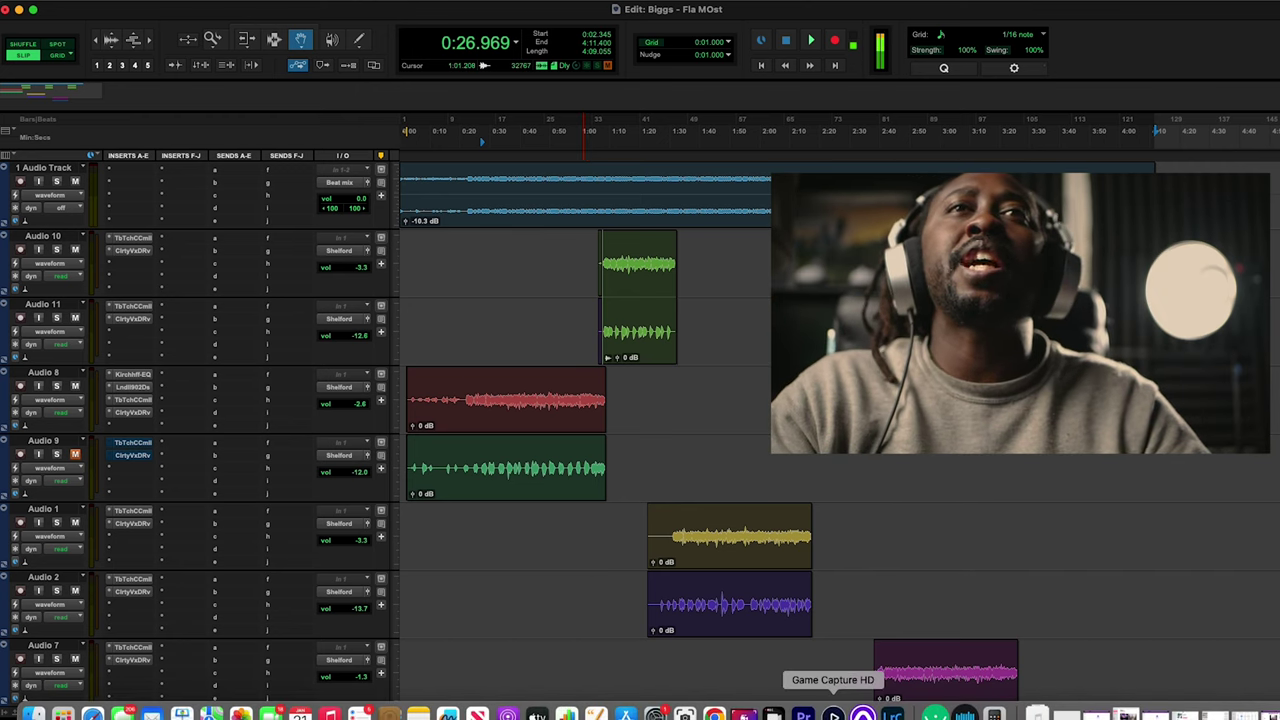
left_click(714, 714)
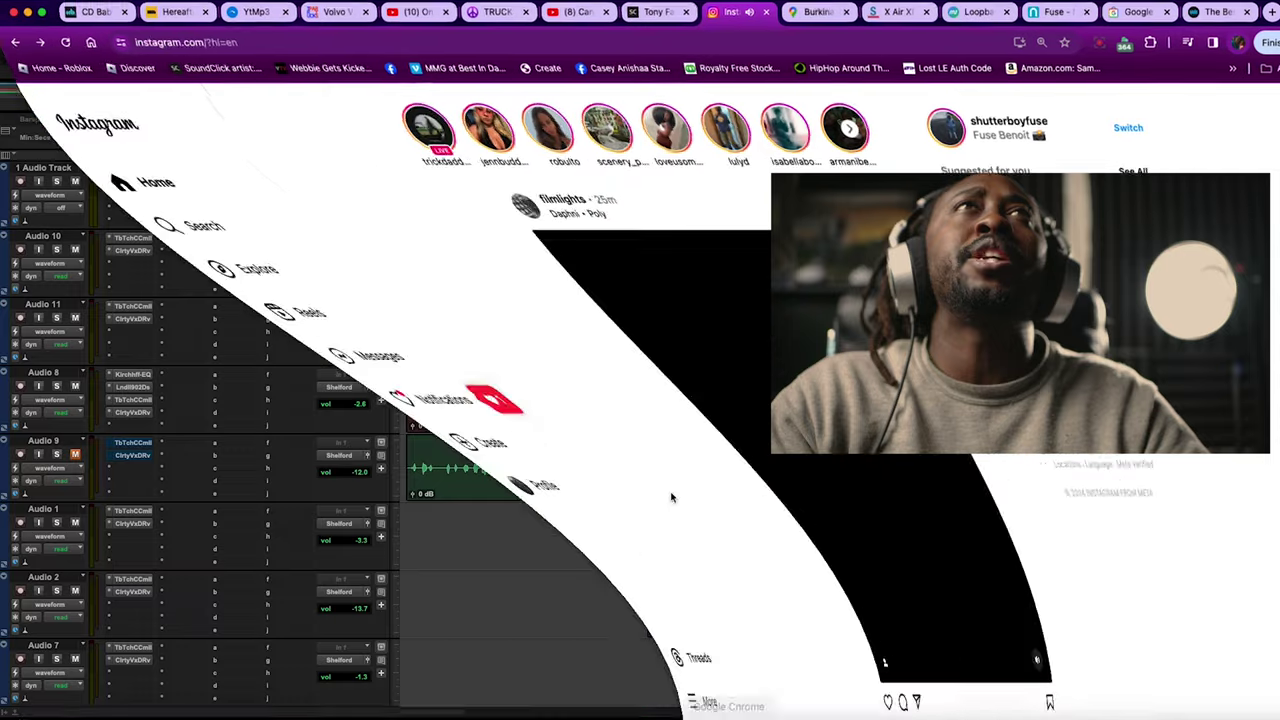
left_click(660, 345)
left_click(594, 46)
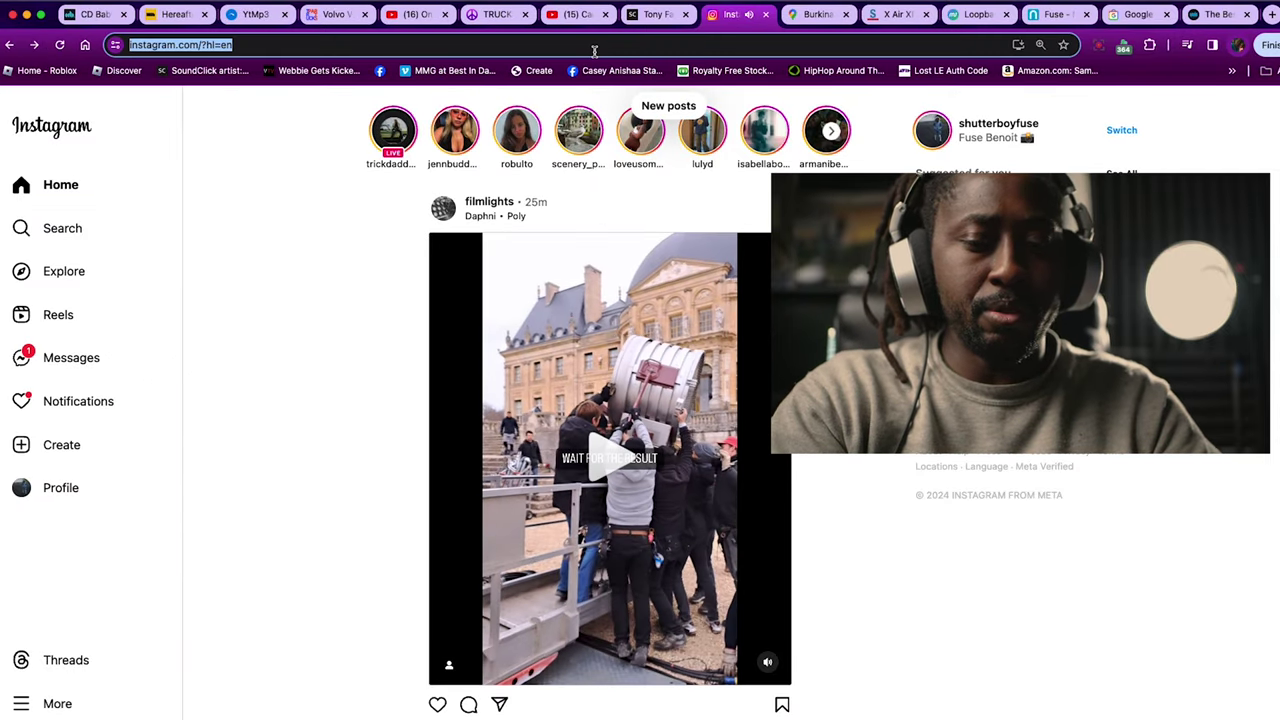
type("focusrite l")
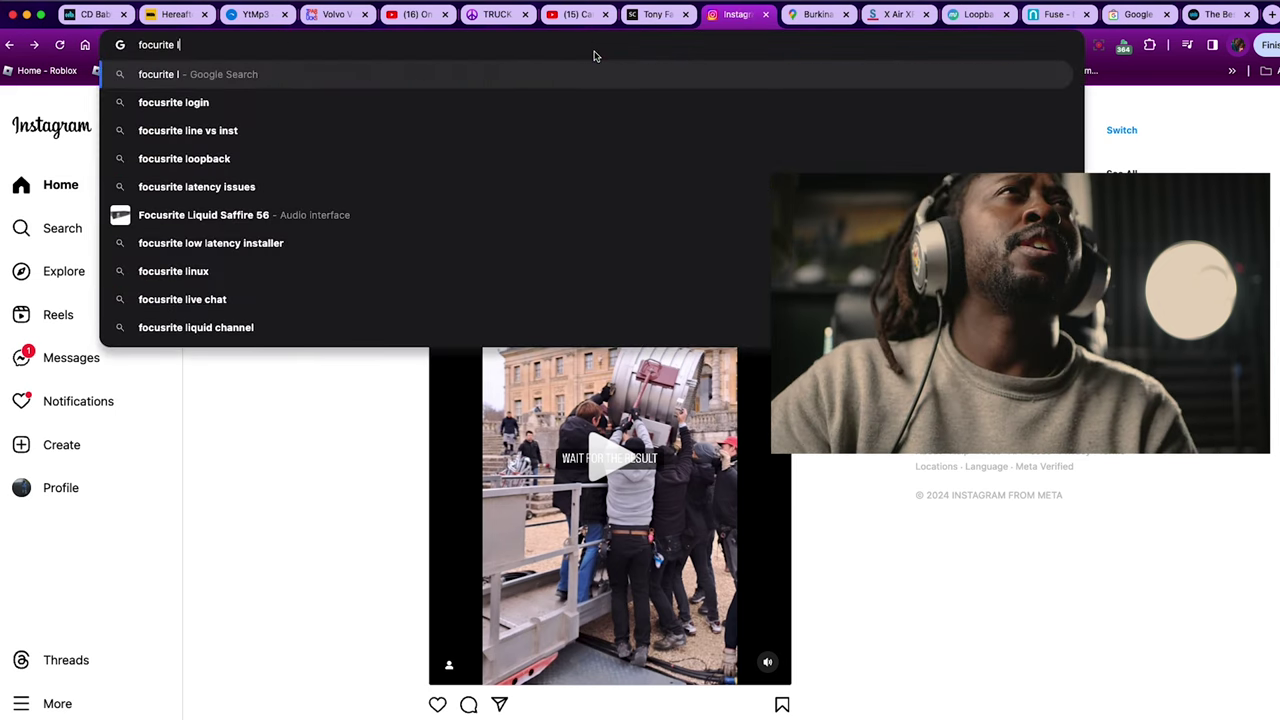
left_click(254, 326)
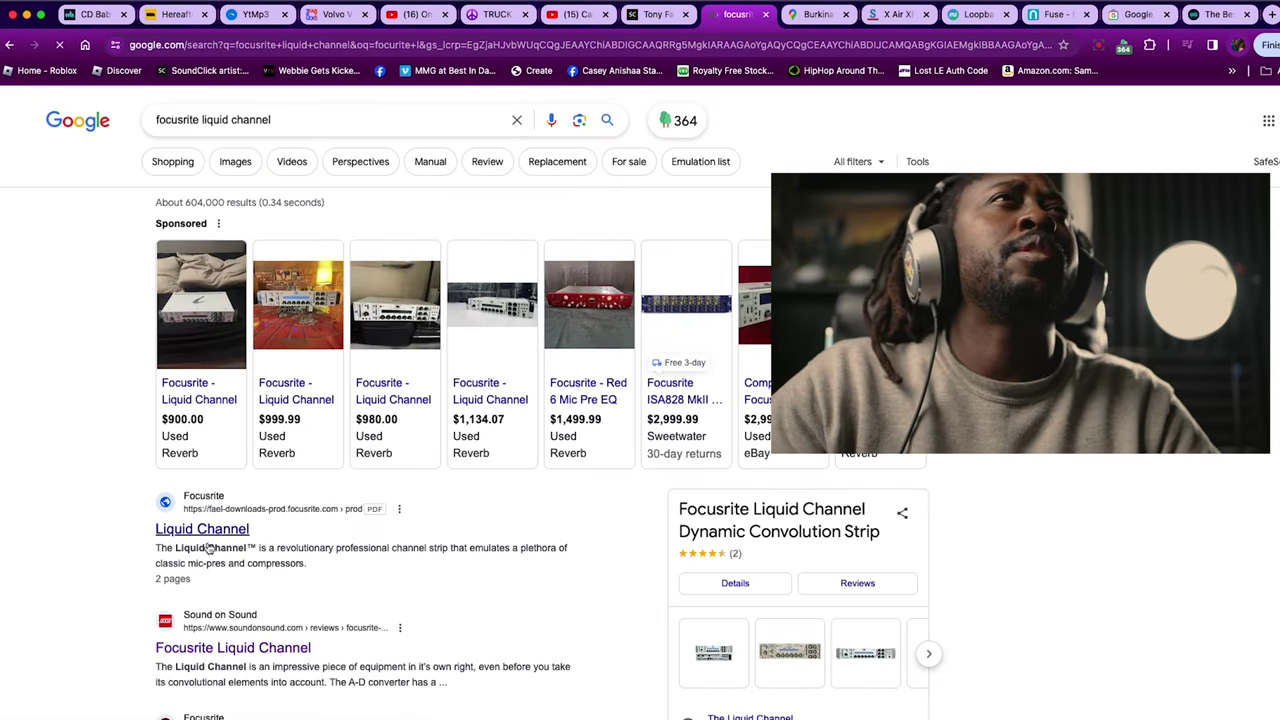
Step: Open Focusrite's Liquid Channel PDF brochure from the search results and examine the product description on its first page
left_click(190, 530)
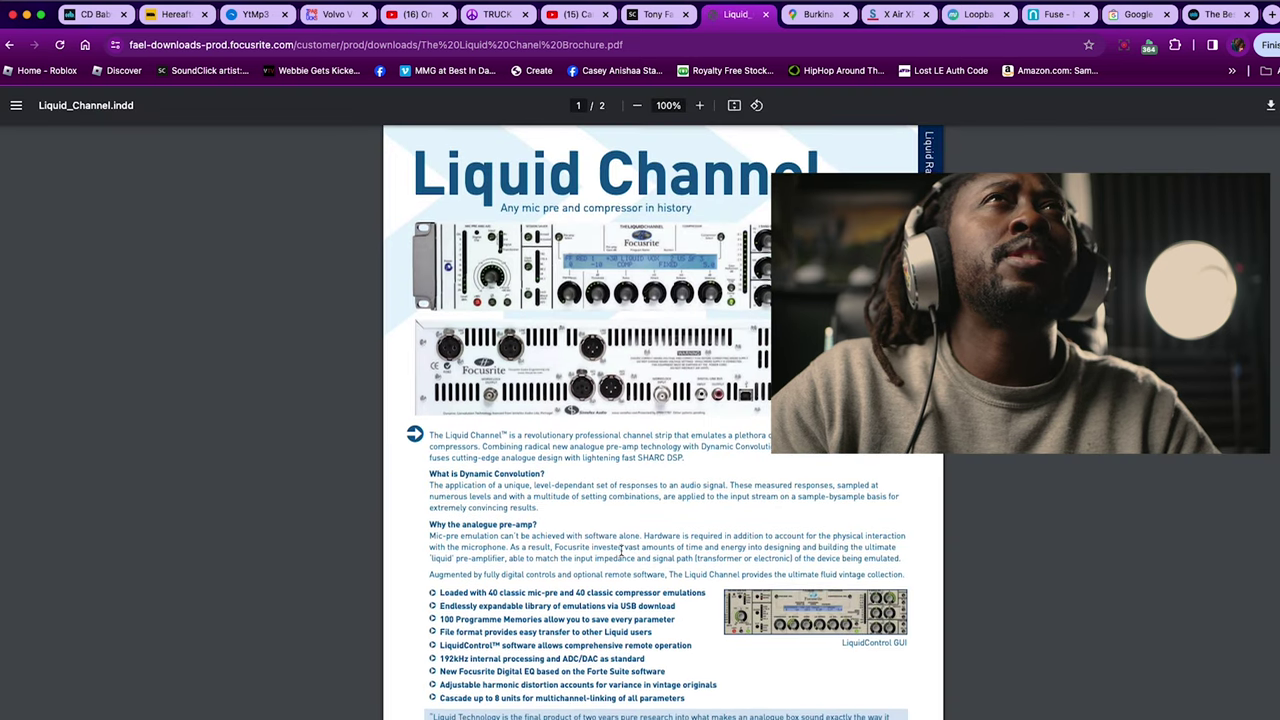
scroll(624, 551, "down", 15)
scroll(621, 548, "up", 15)
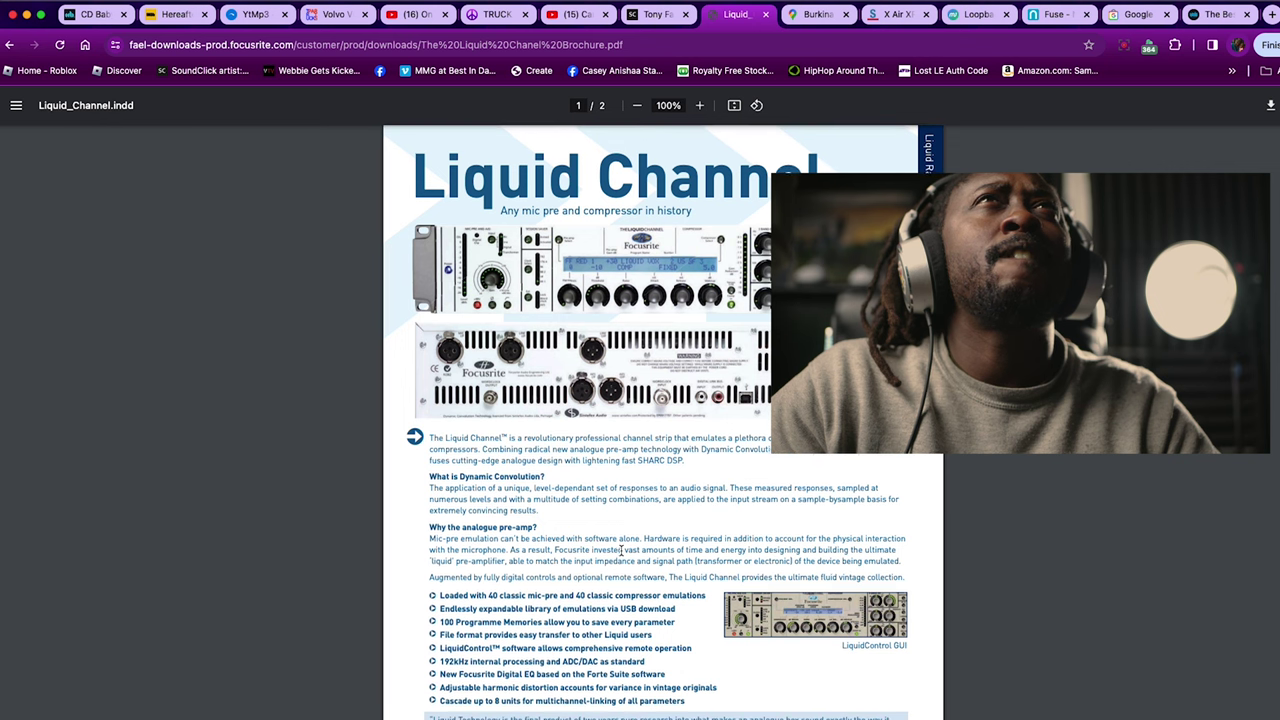
scroll(621, 551, "down", 15)
scroll(621, 548, "up", 15)
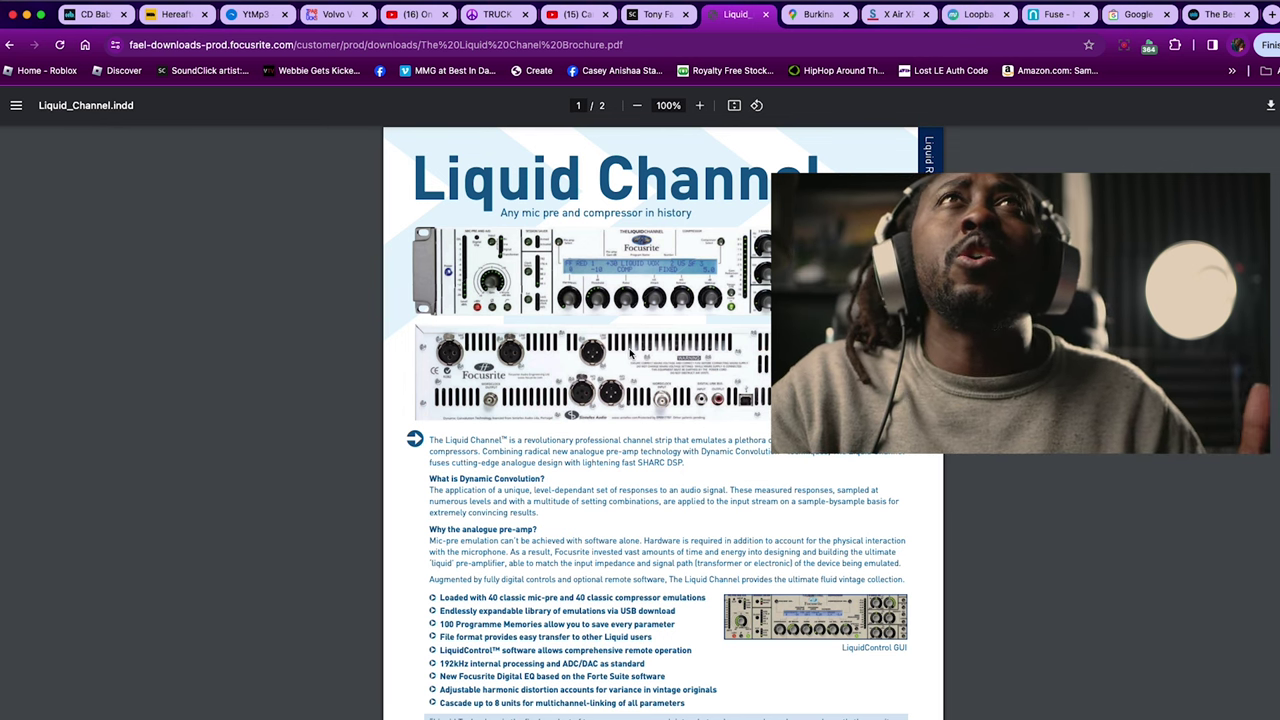
scroll(615, 362, "down", 2)
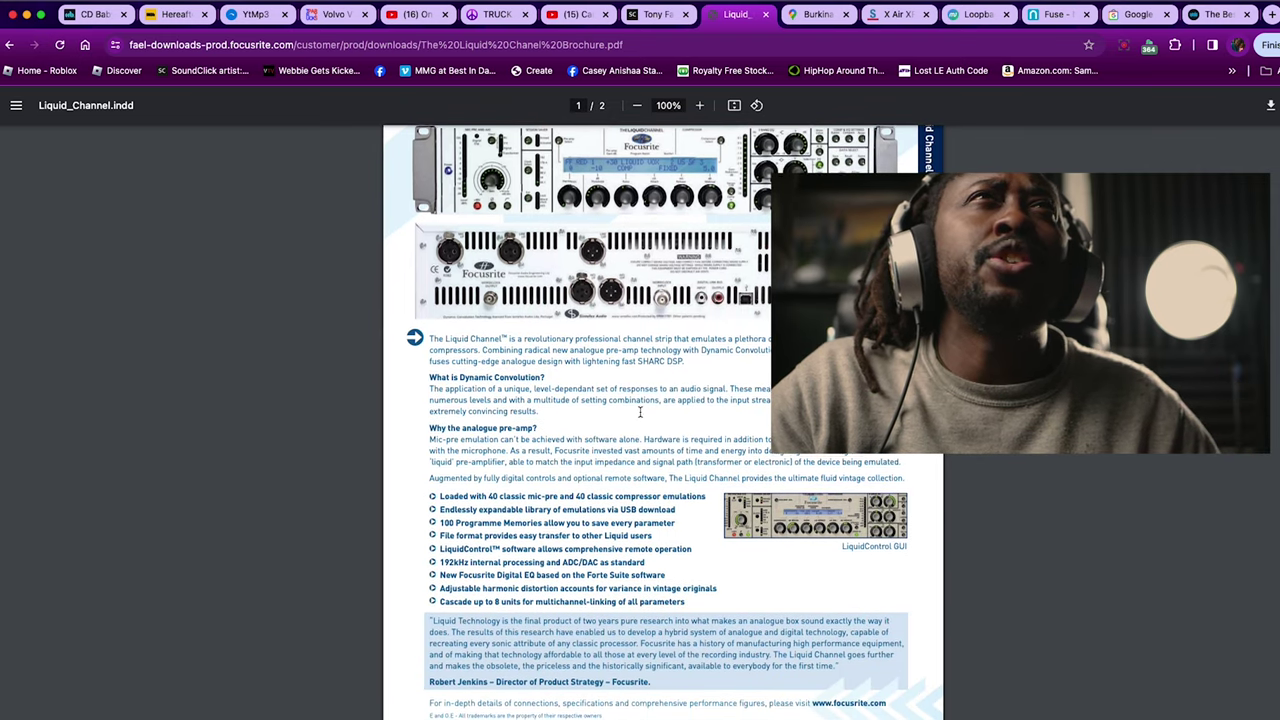
Step: Examine the brochure's lists of microphone pre-amplifier and compressor emulations on page 2 and return to its first page
scroll(665, 451, "down", 10)
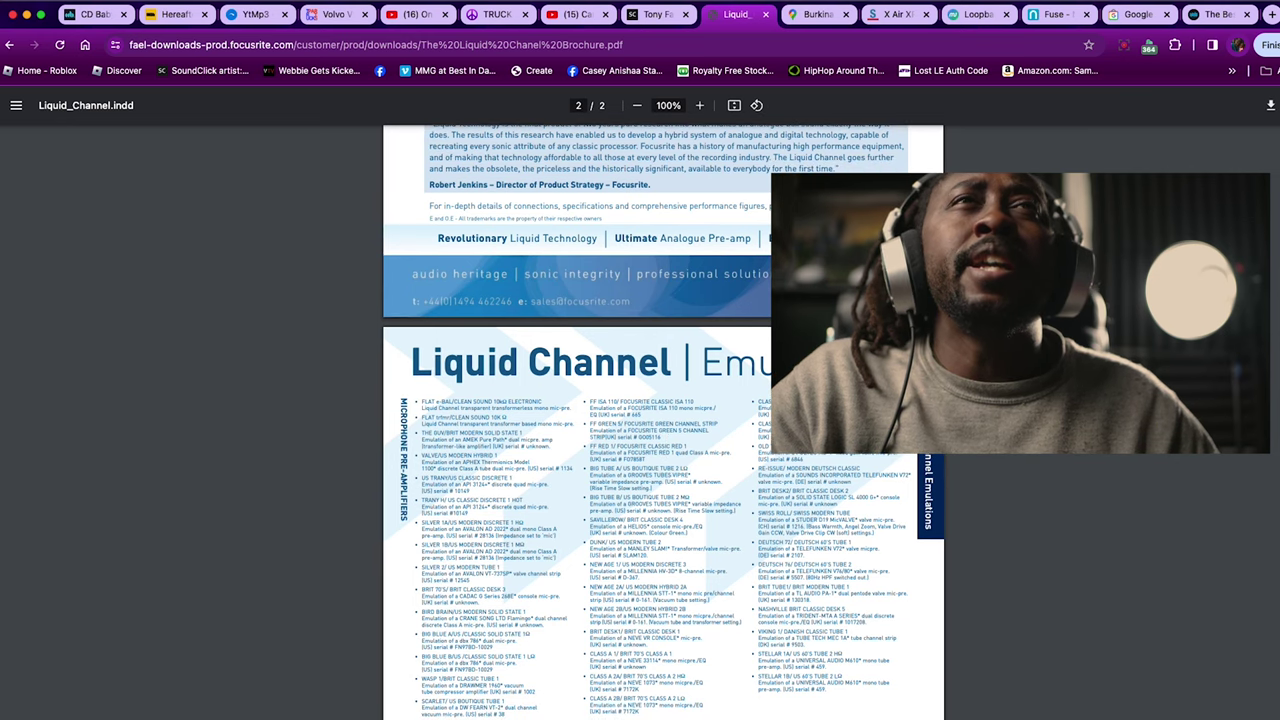
scroll(656, 407, "down", 8)
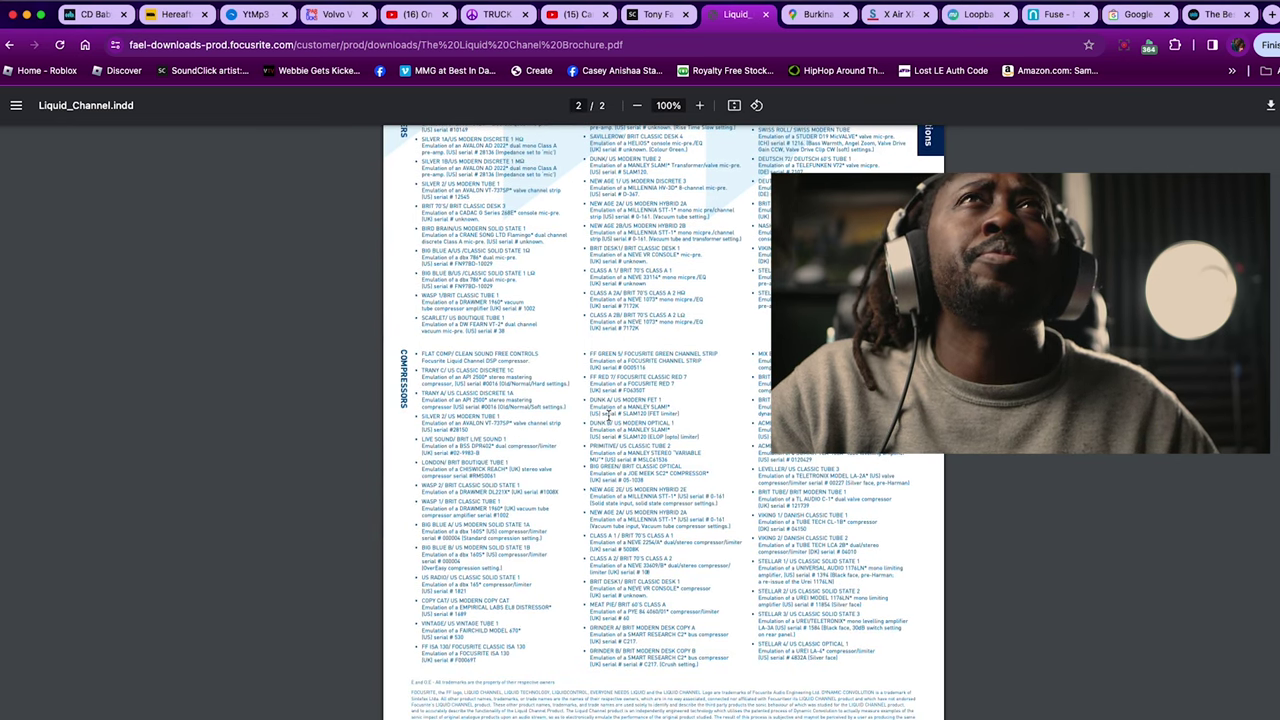
scroll(622, 553, "up", 20)
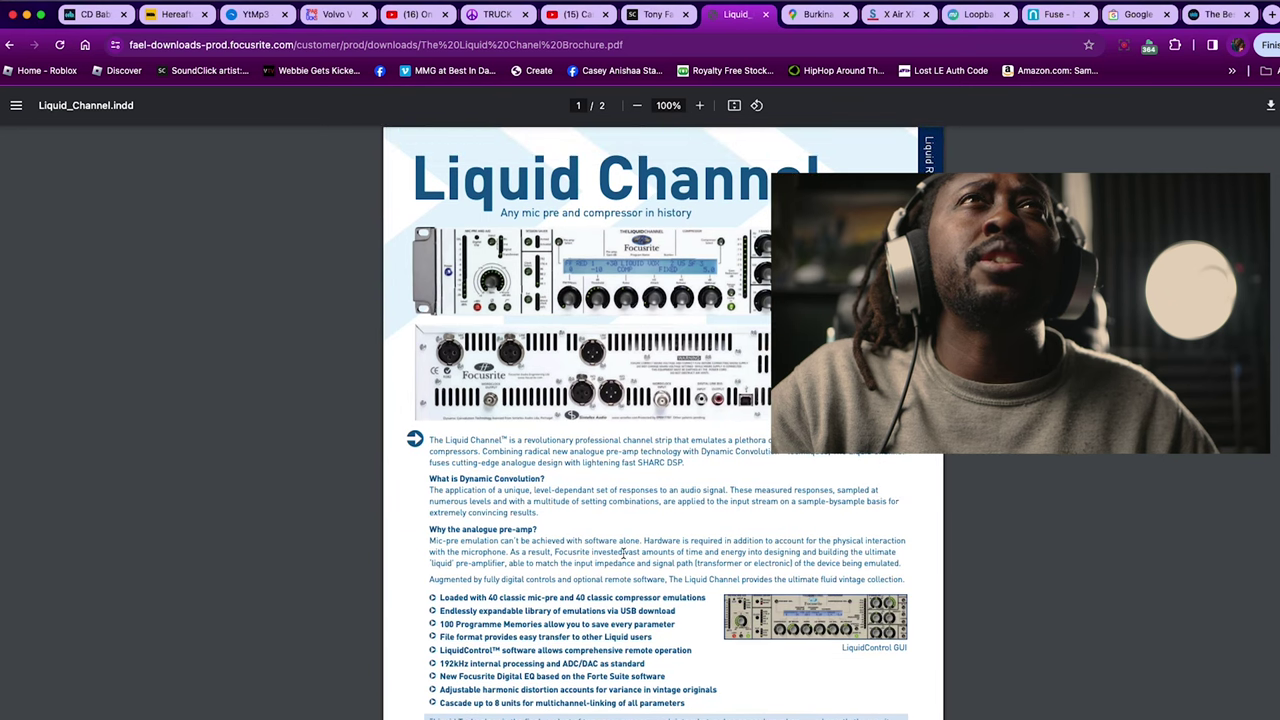
scroll(628, 554, "down", 15)
scroll(490, 470, "down", 2)
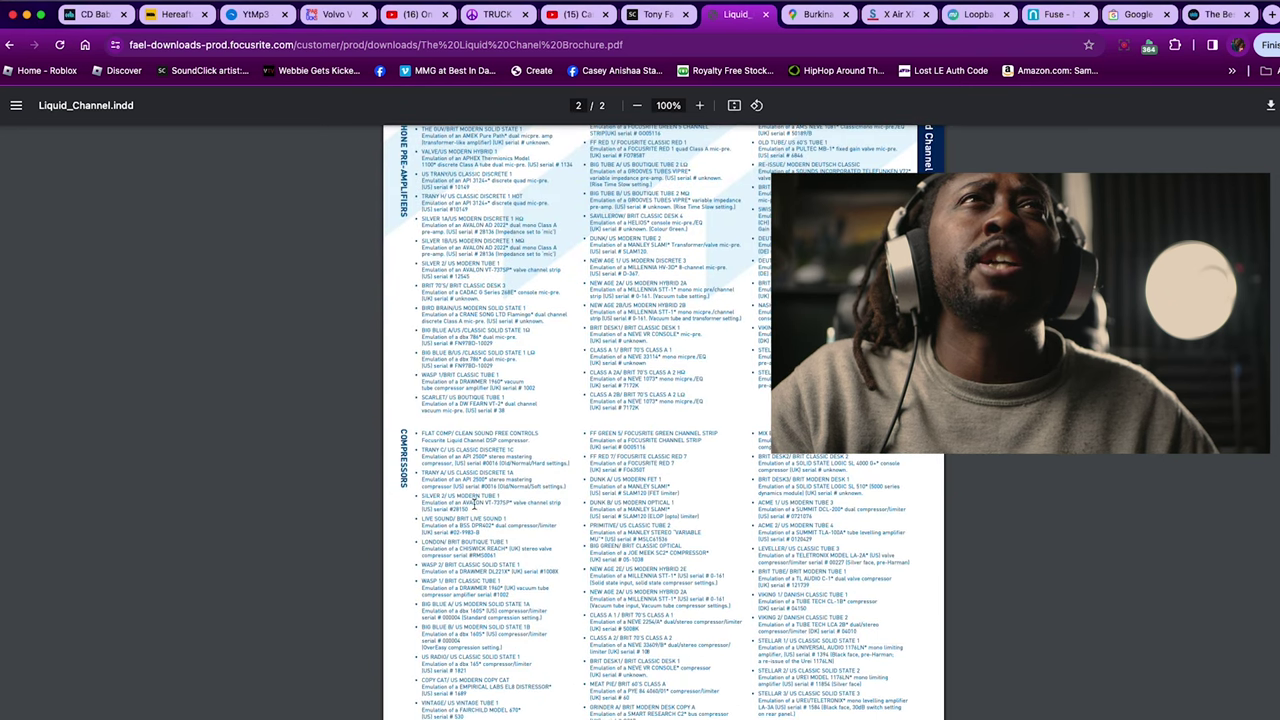
scroll(512, 322, "up", 7)
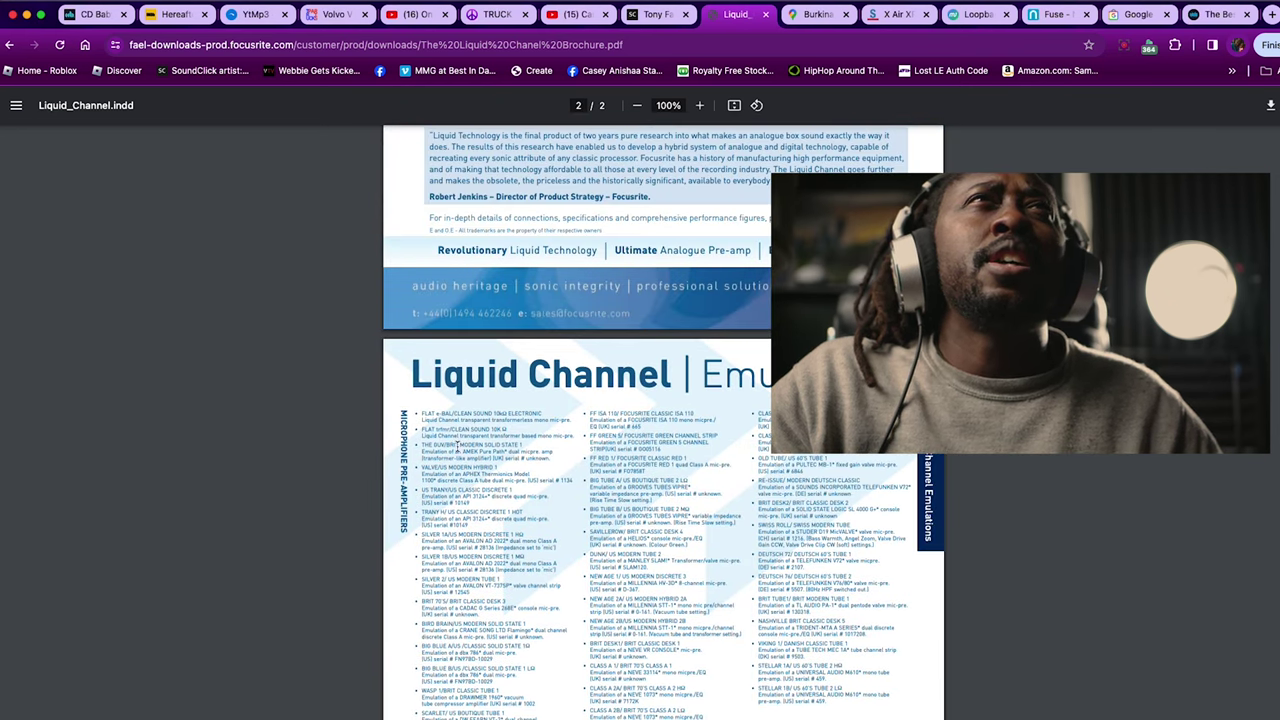
scroll(640, 510, "up", 1)
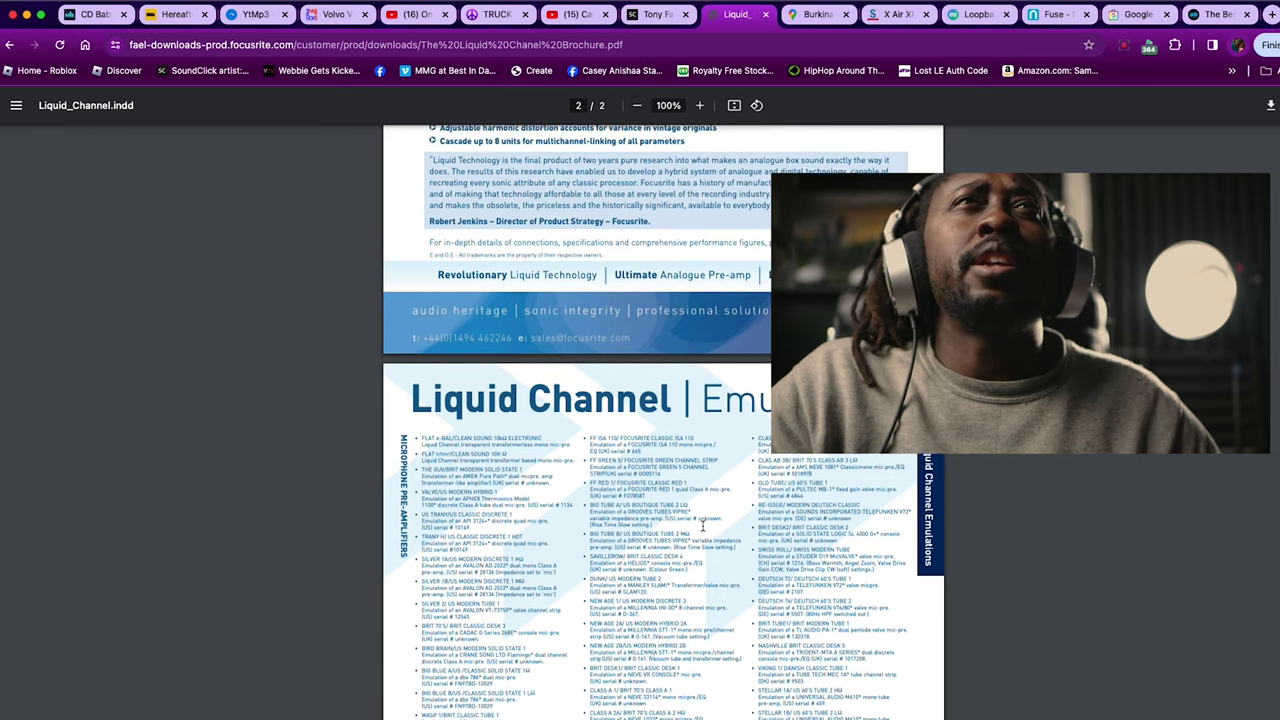
scroll(703, 526, "down", 1)
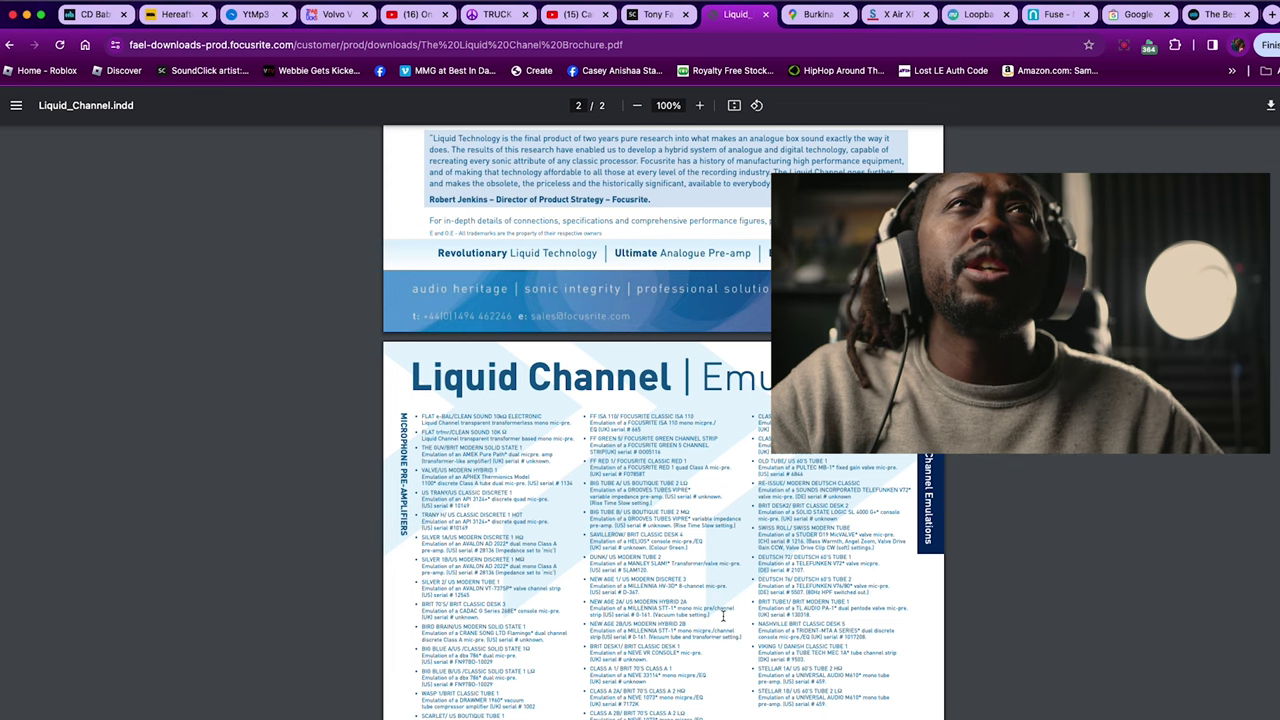
scroll(513, 481, "up", 10)
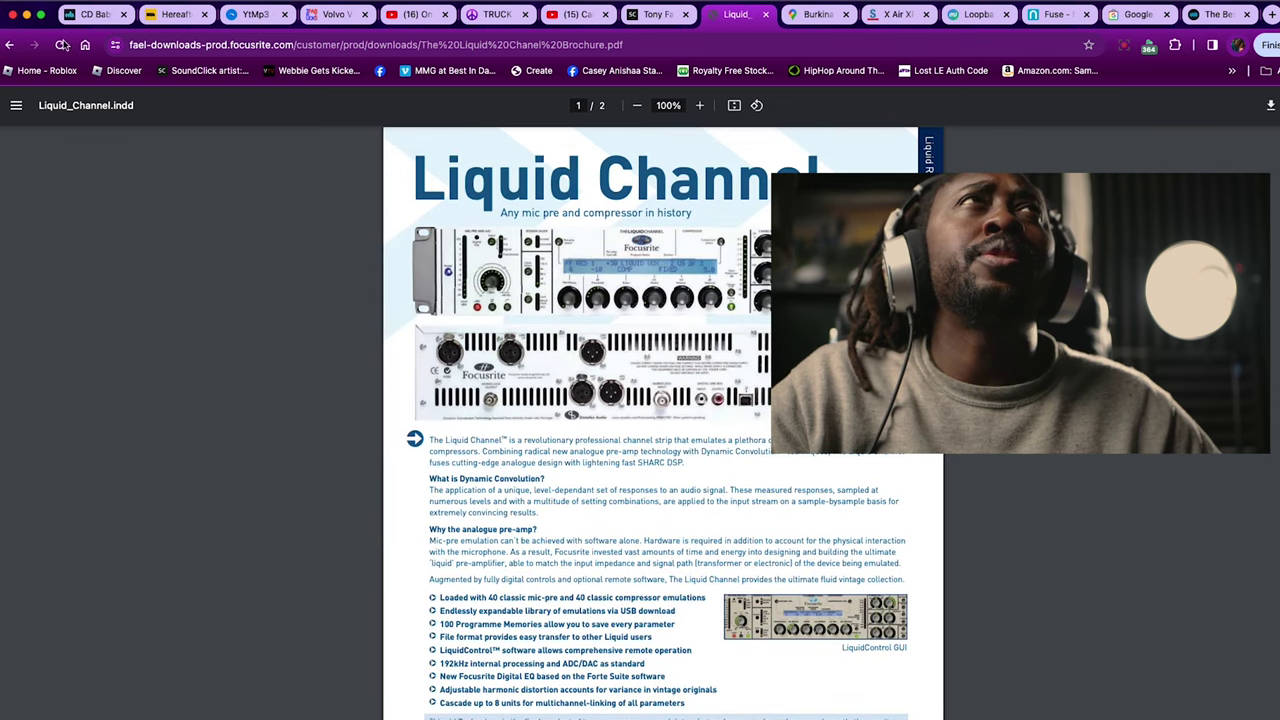
Step: Return to the search results and open the Sound on Sound review of the Focusrite Liquid Channel
left_click(9, 45)
scroll(247, 627, "down", 1)
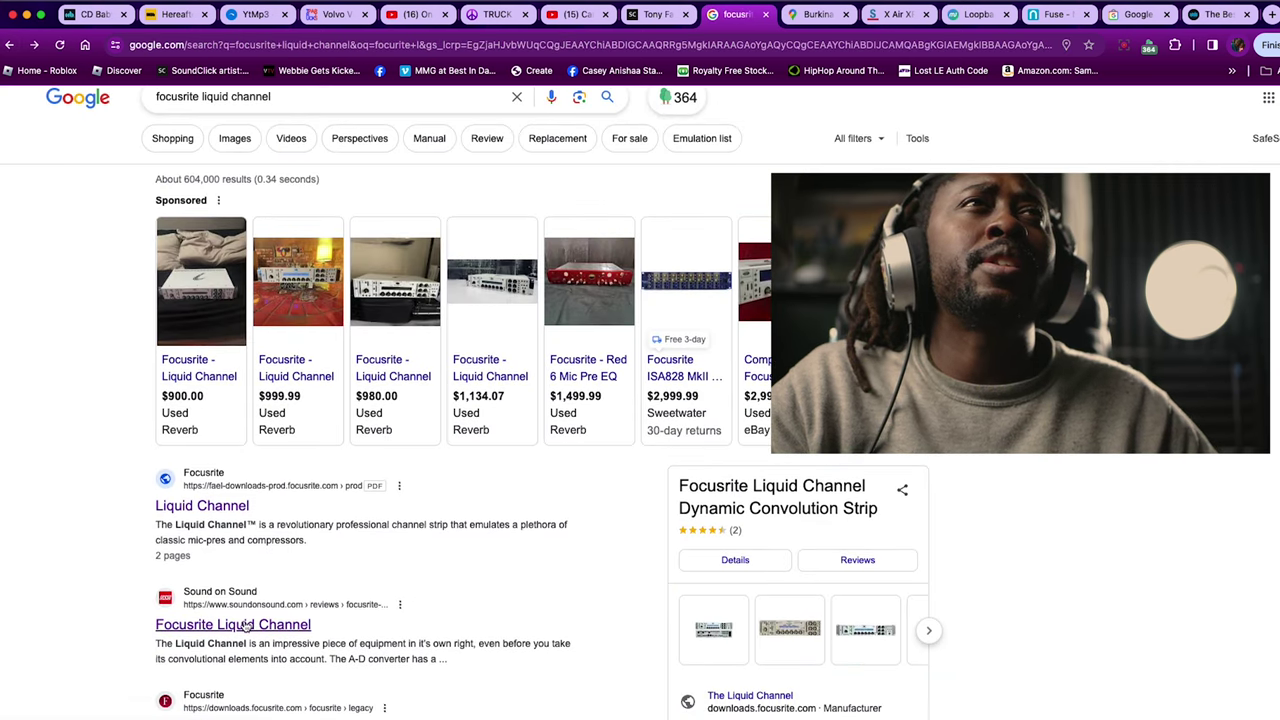
left_click(238, 628)
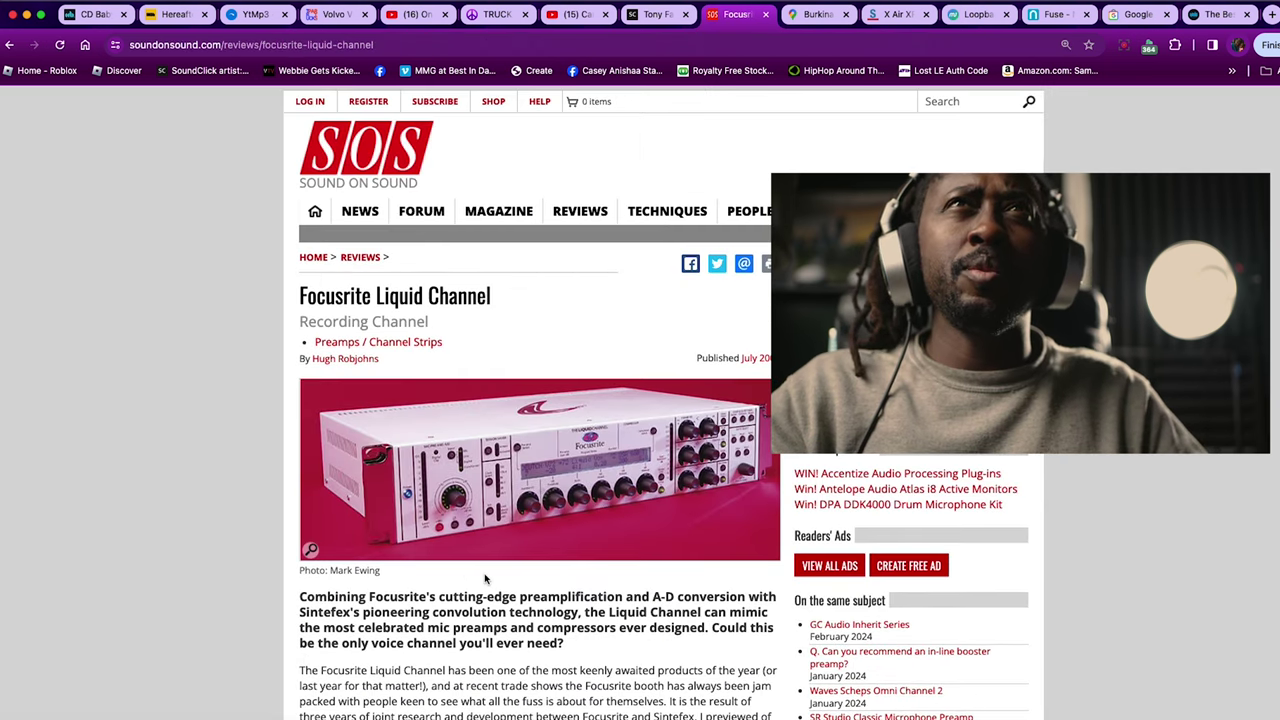
scroll(486, 585, "down", 4)
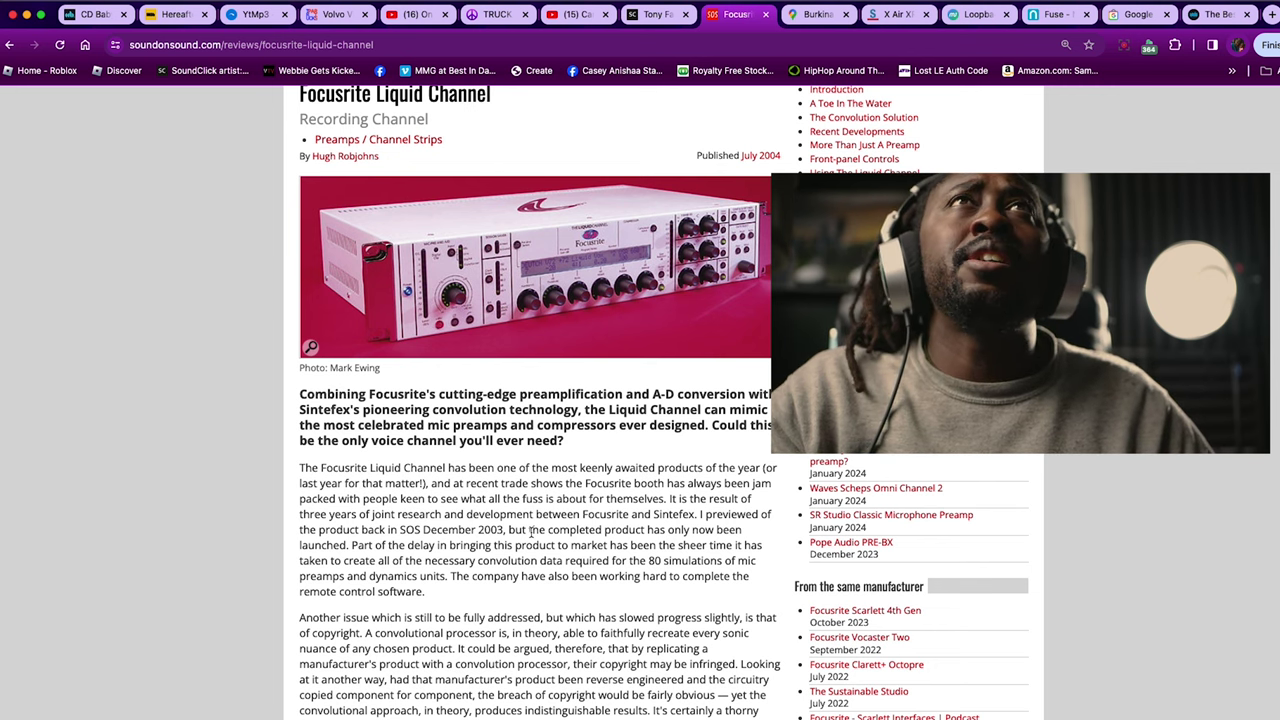
Step: Read through the review's sections on the Replicas, preamp design and comparison with the original hardware units
scroll(540, 540, "down", 5)
scroll(572, 549, "down", 5)
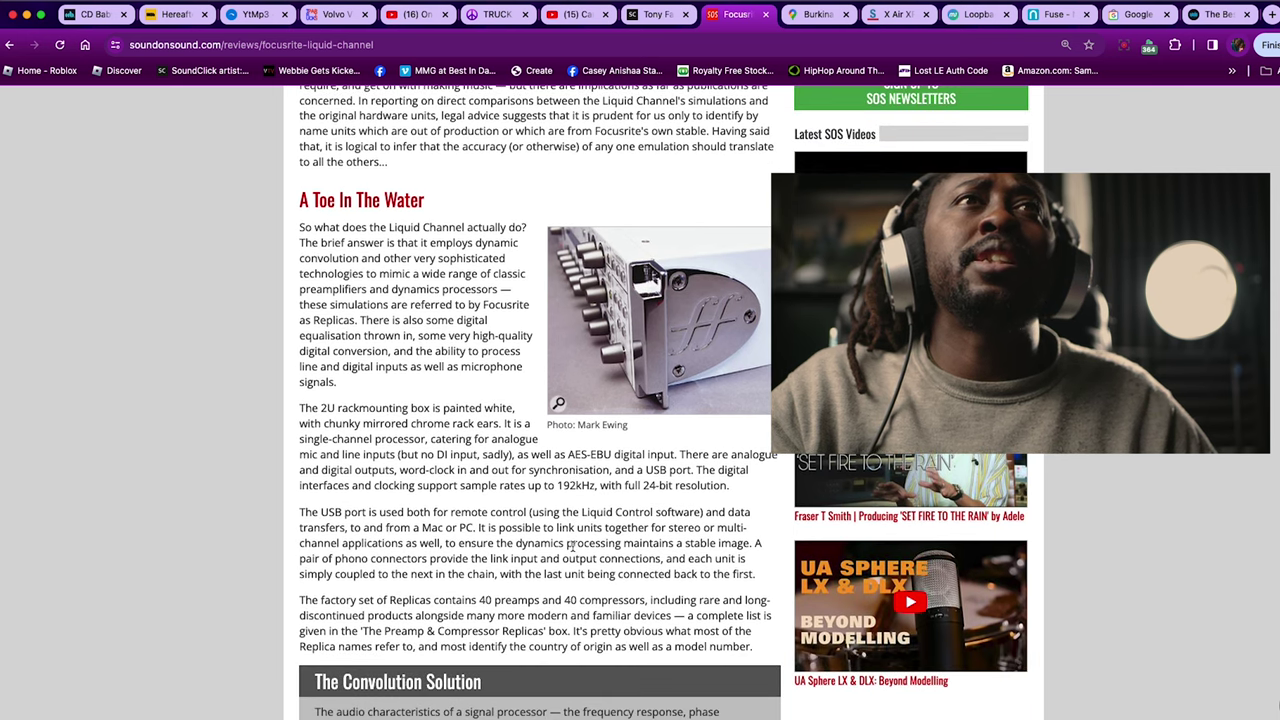
scroll(572, 546, "down", 15)
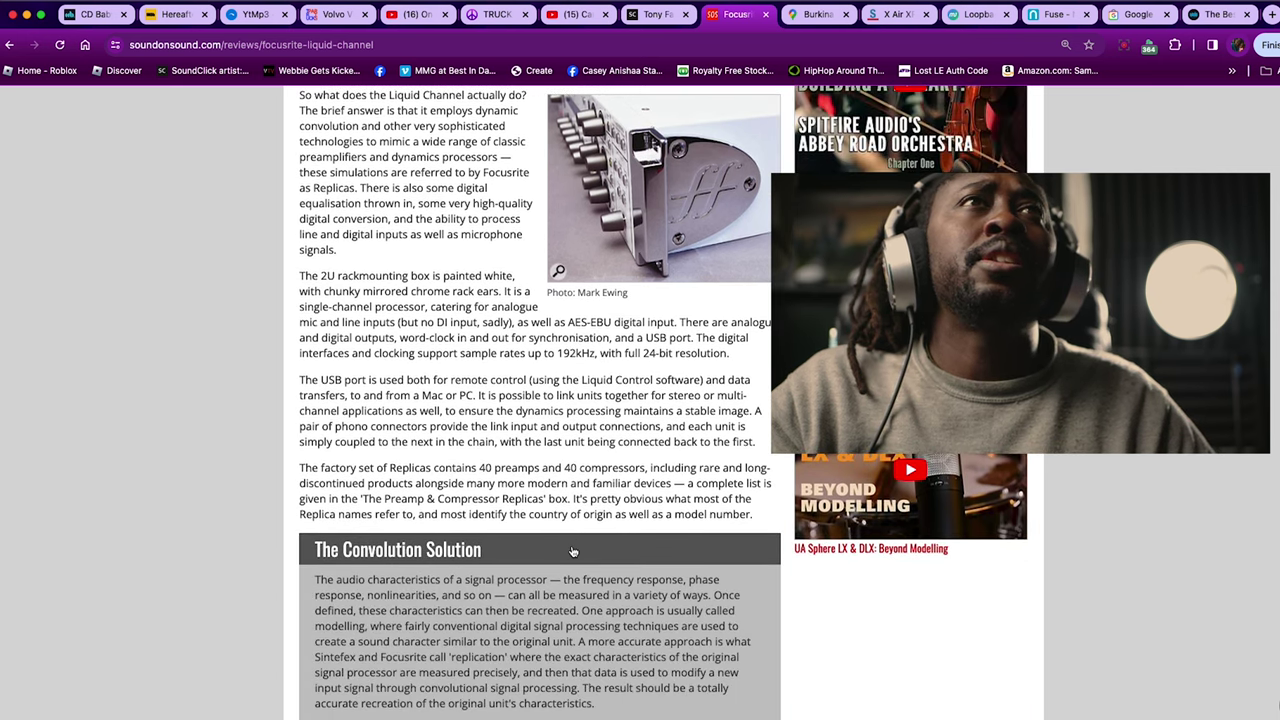
scroll(573, 551, "down", 20)
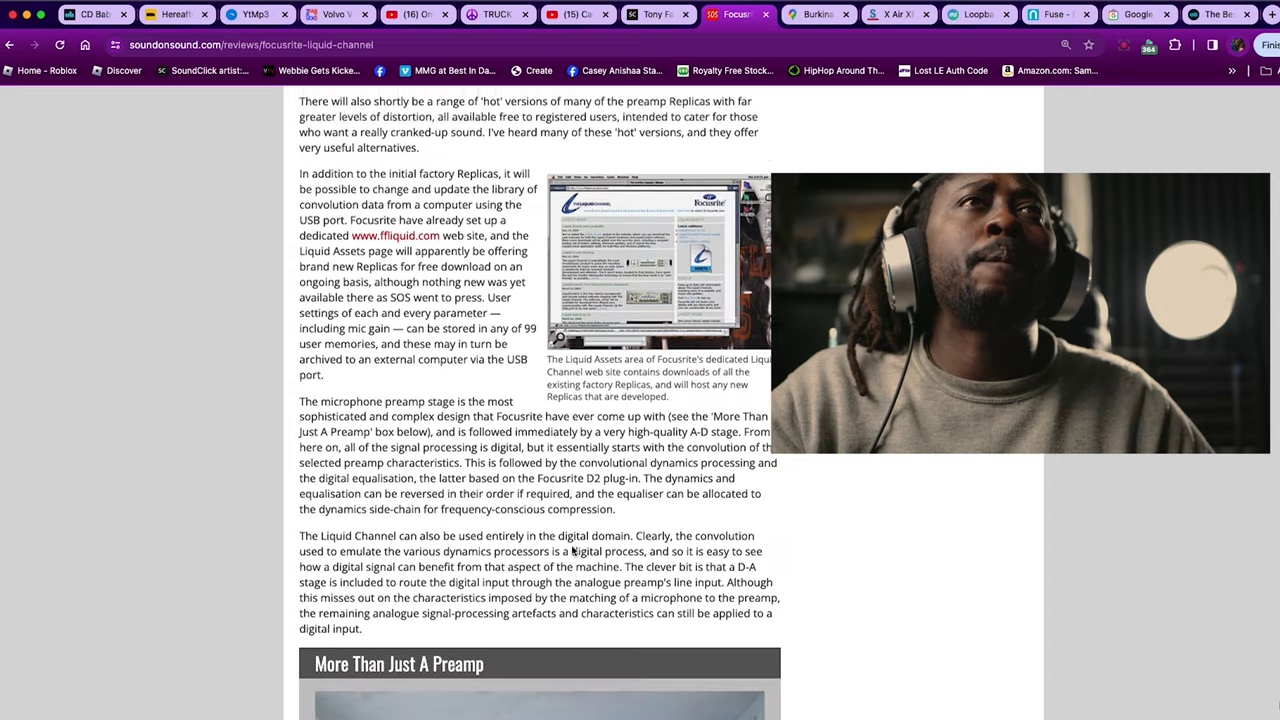
scroll(572, 546, "down", 20)
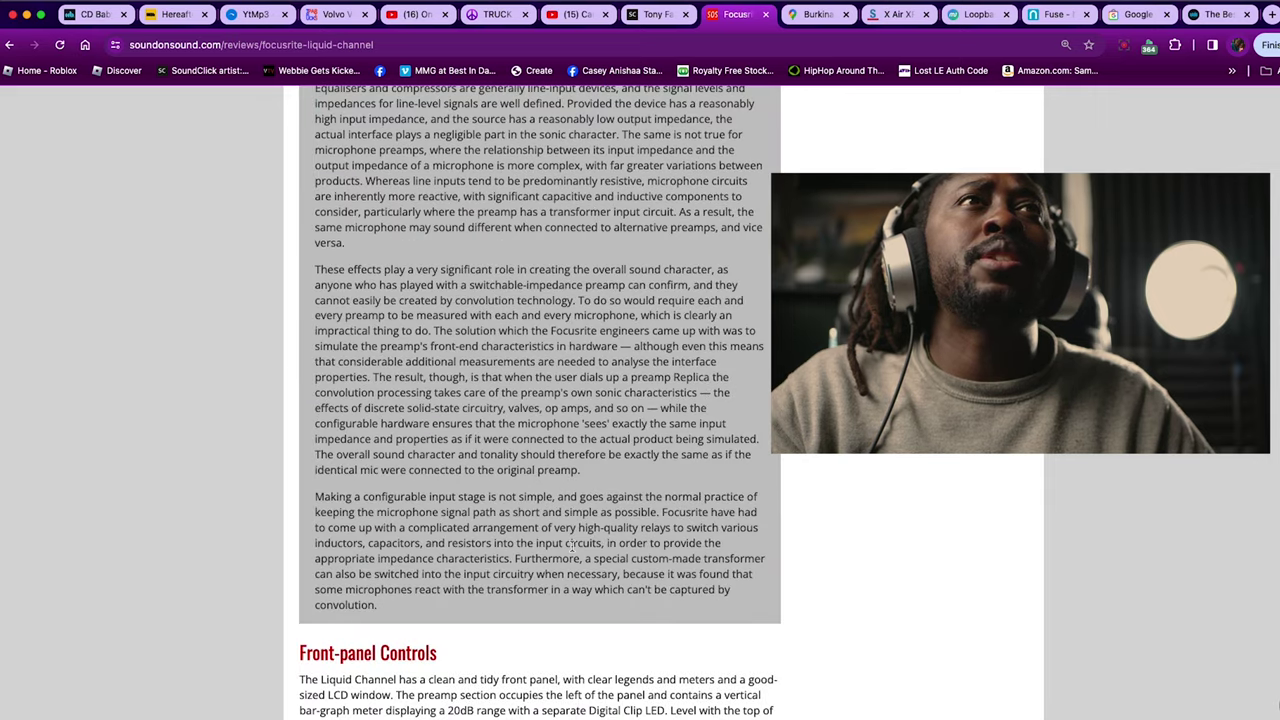
scroll(572, 546, "down", 20)
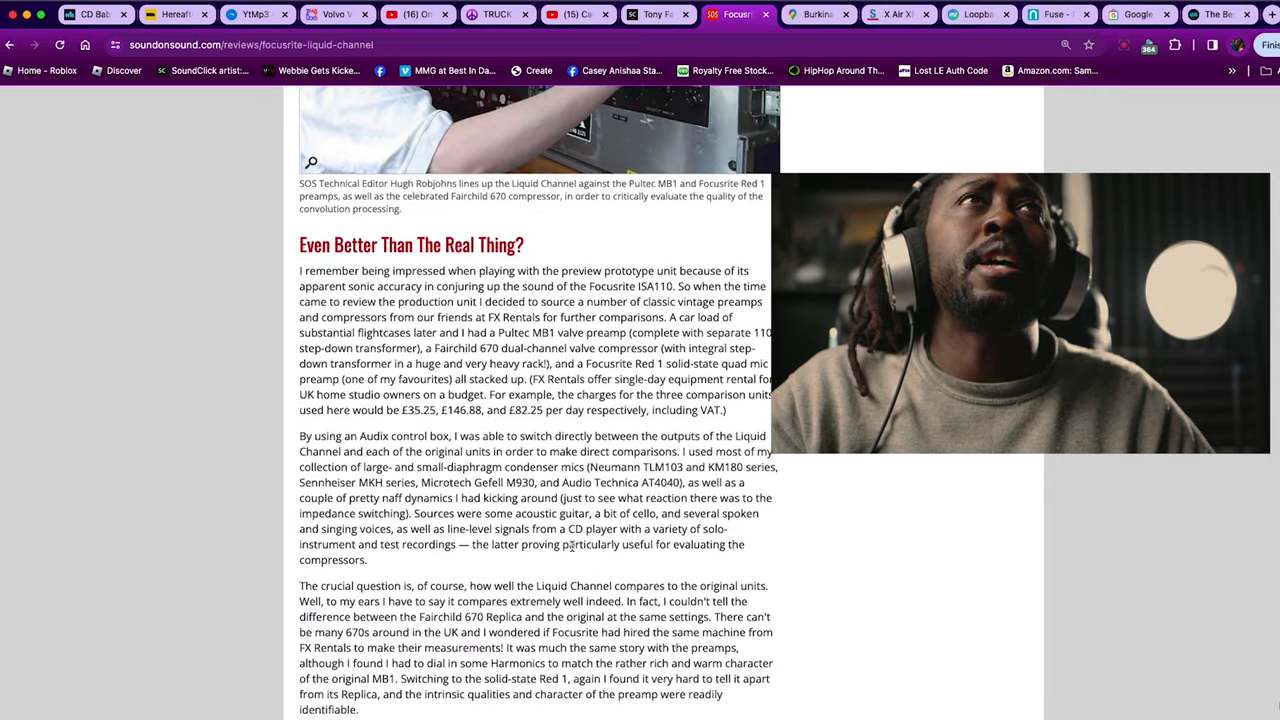
scroll(572, 546, "up", 5)
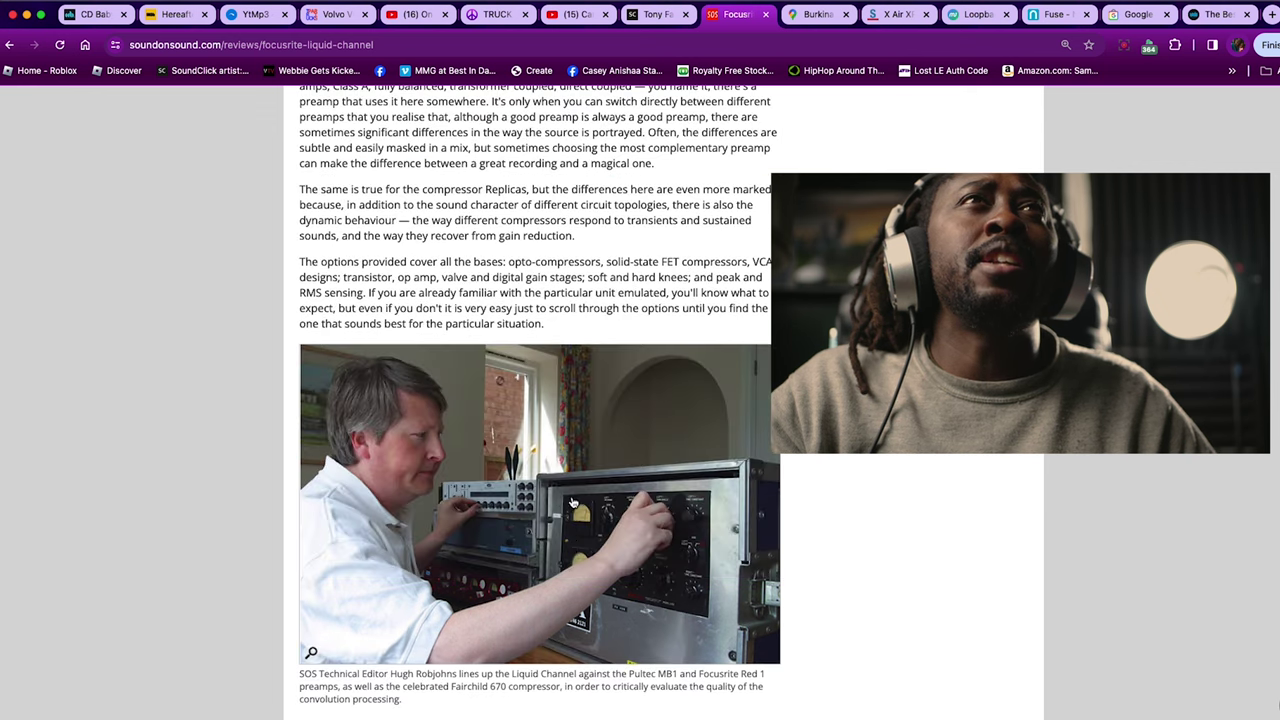
scroll(487, 569, "down", 15)
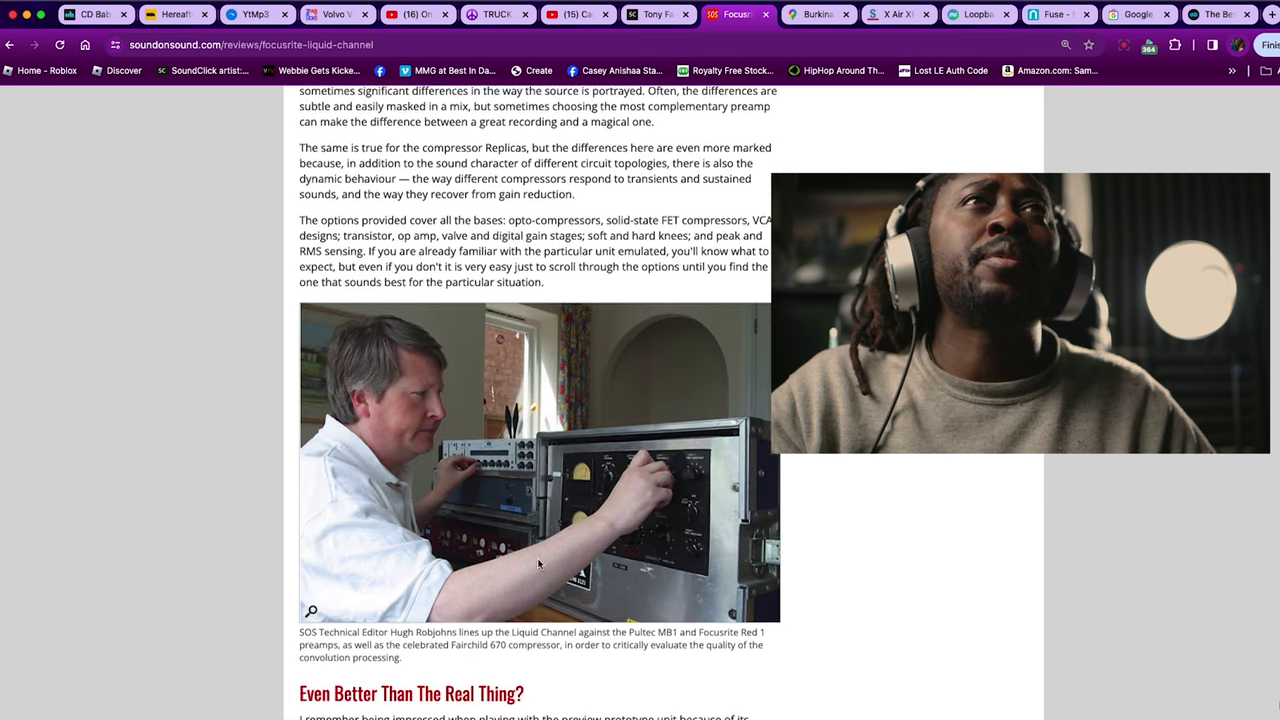